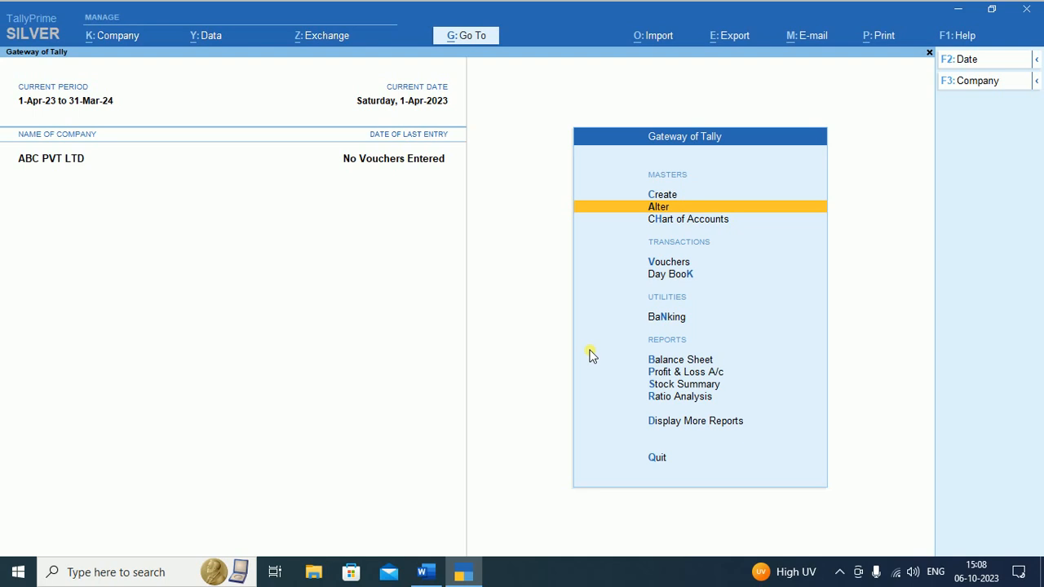
Enable bill-wise entry in the company features and save the feature settings
key(F11)
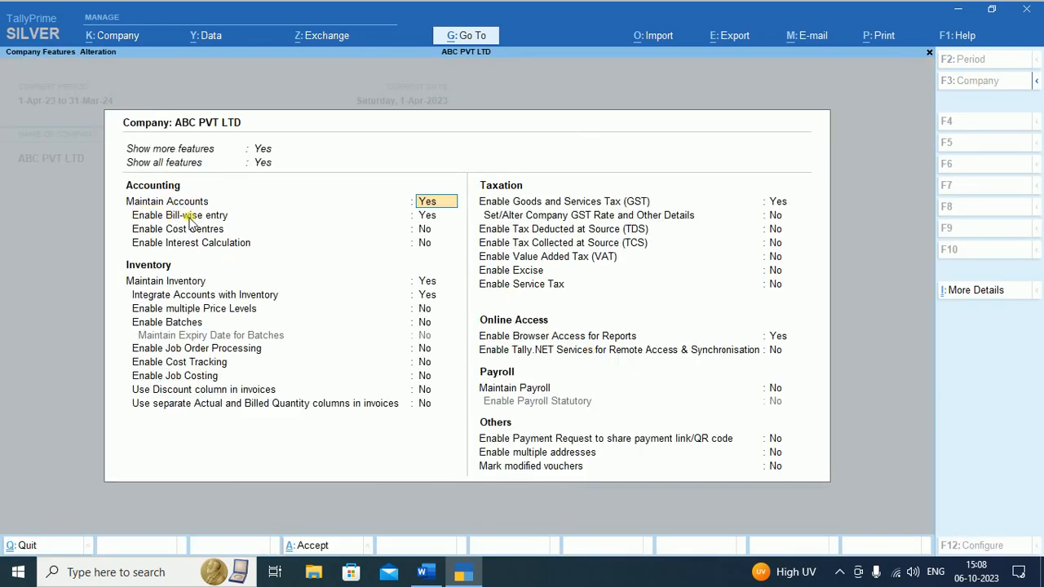
click(433, 219)
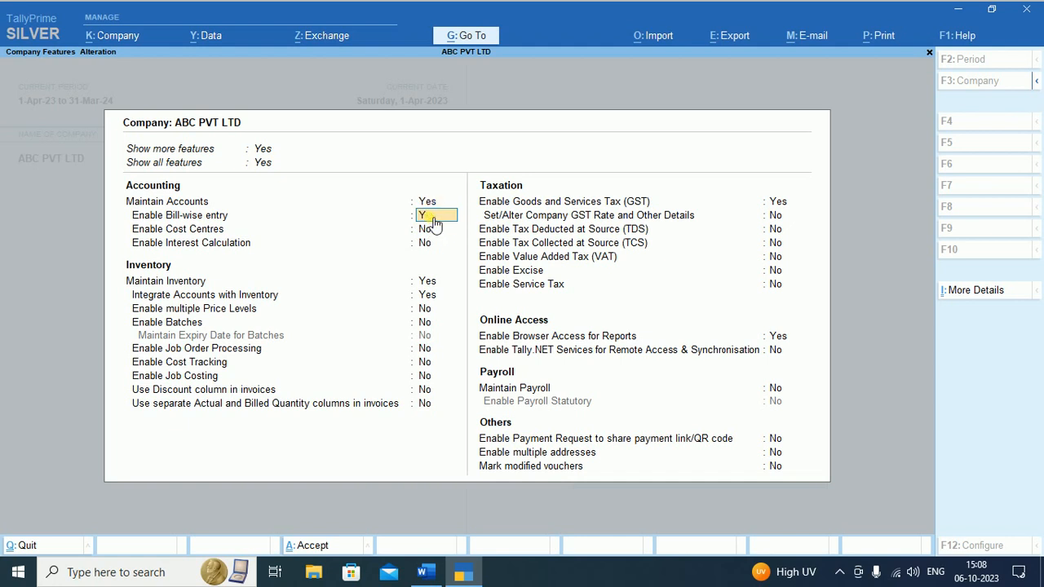
key(Return)
key(Return)
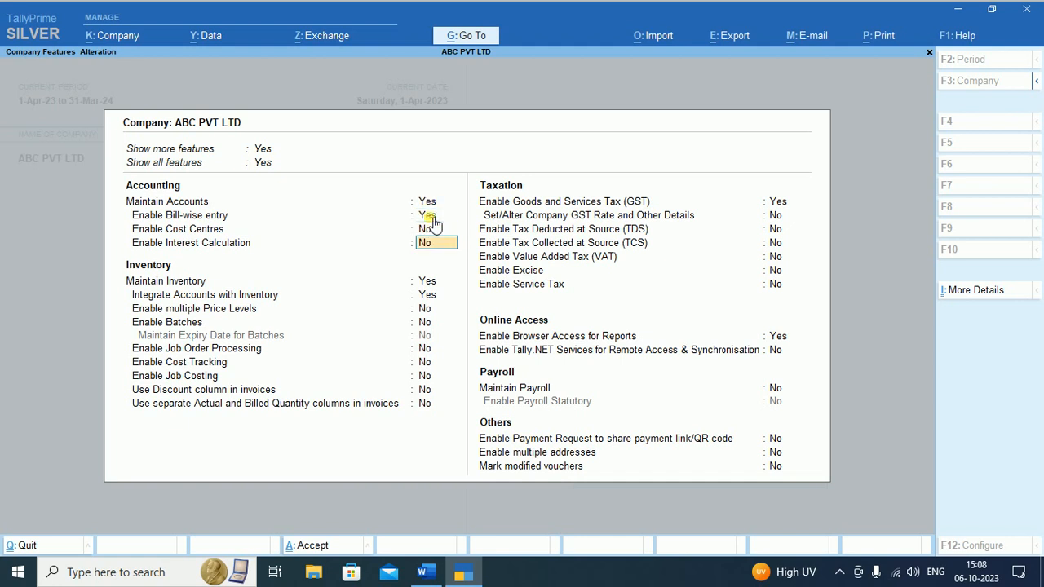
key(ctrl+a)
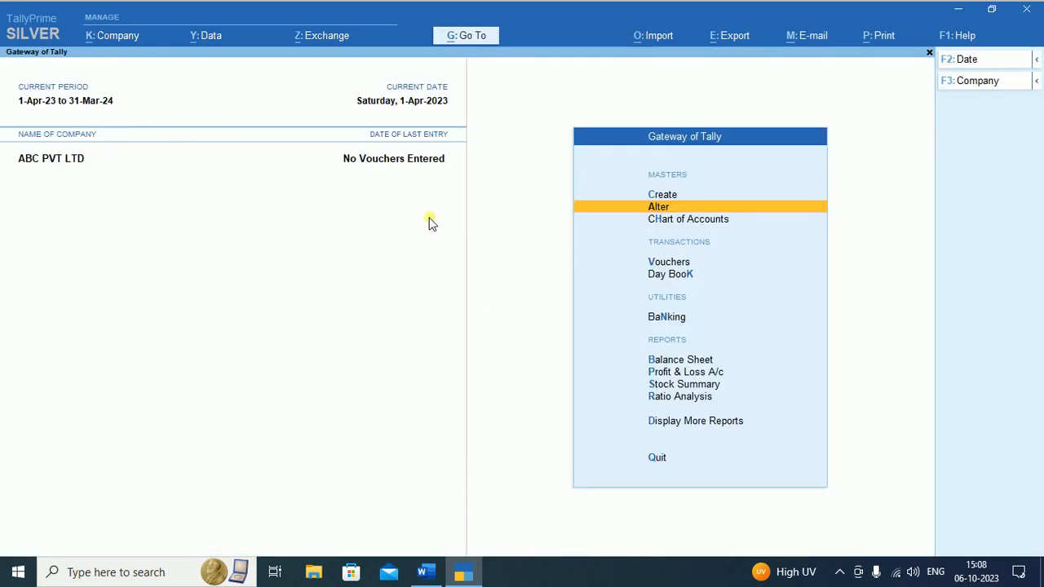
Start a new ledger master and name it PURCHSE, without an alias
key(Up)
key(Return)
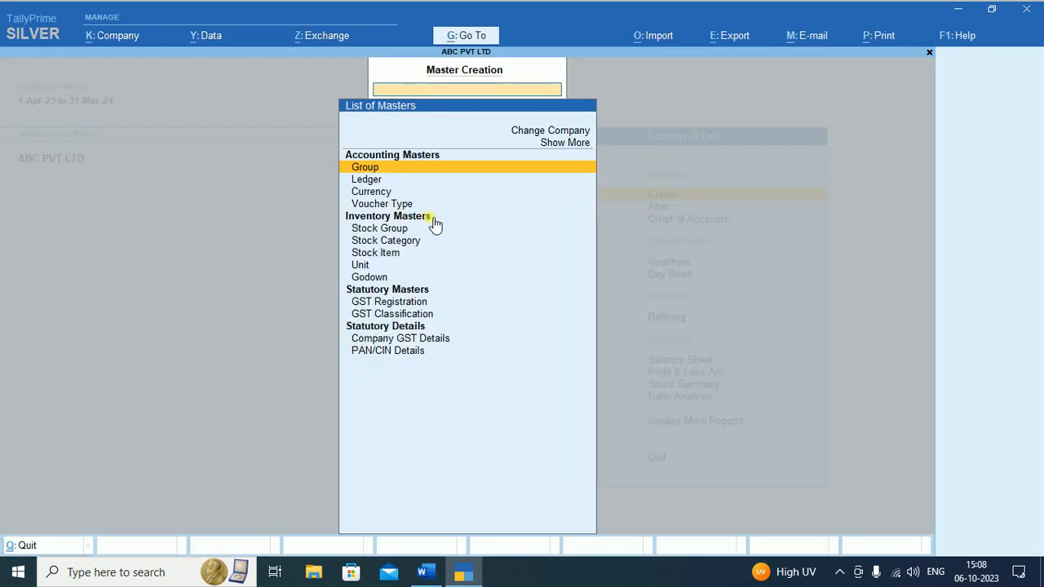
key(Down)
key(Return)
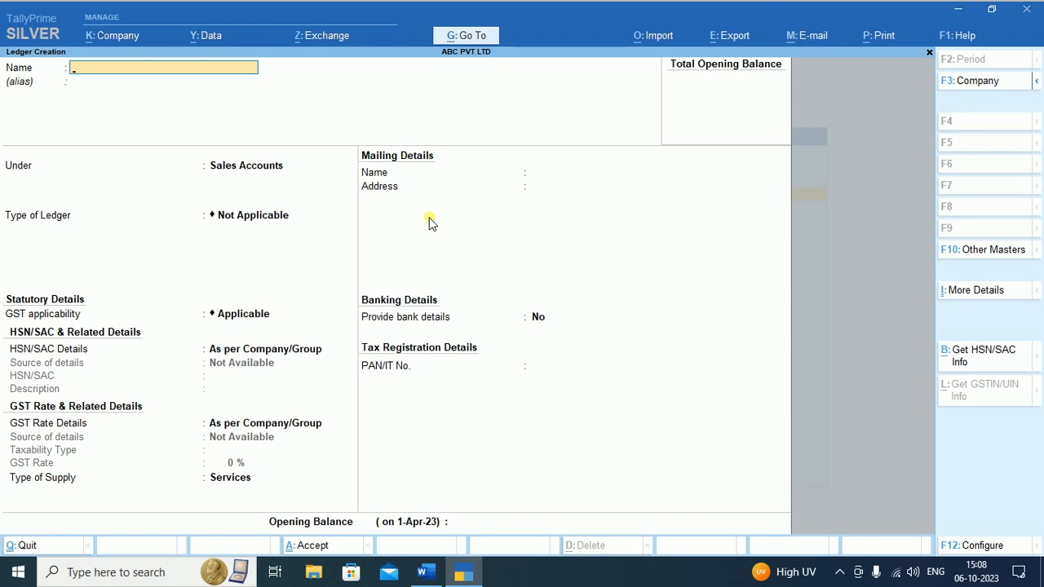
text(PURCHSE)
key(Return)
key(Return)
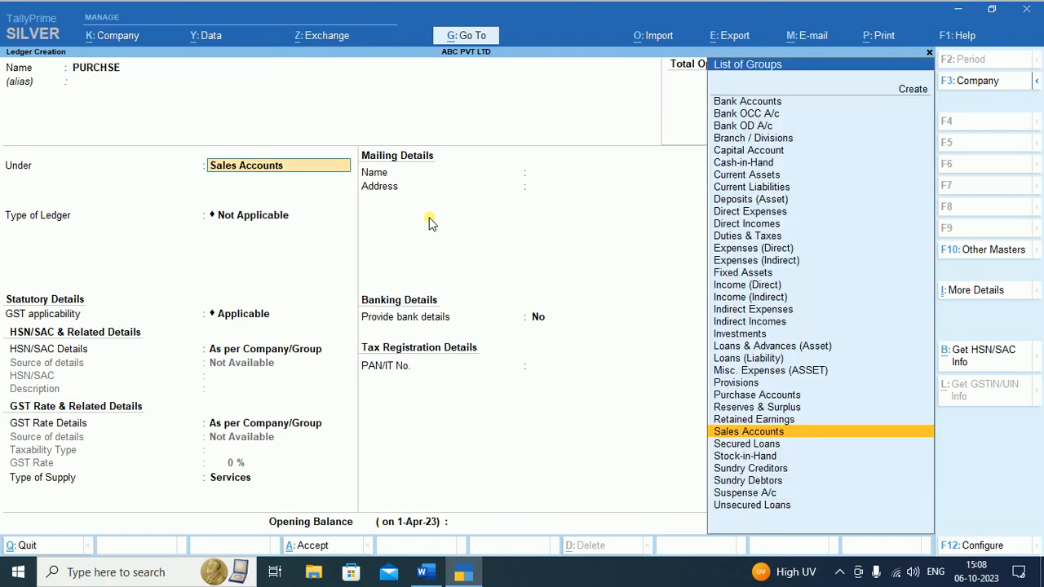
Put the PURCHSE ledger under Purchase Accounts, keep the other defaults and save it without an opening balance
text(PU)
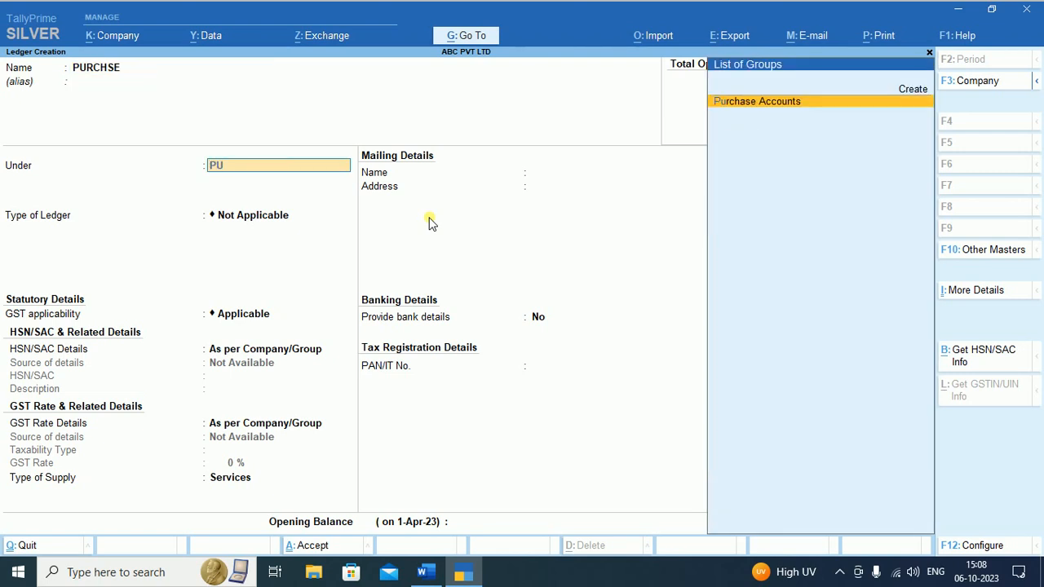
key(Return)
key(Return)
key(Return)
key(Return)
key(Return)
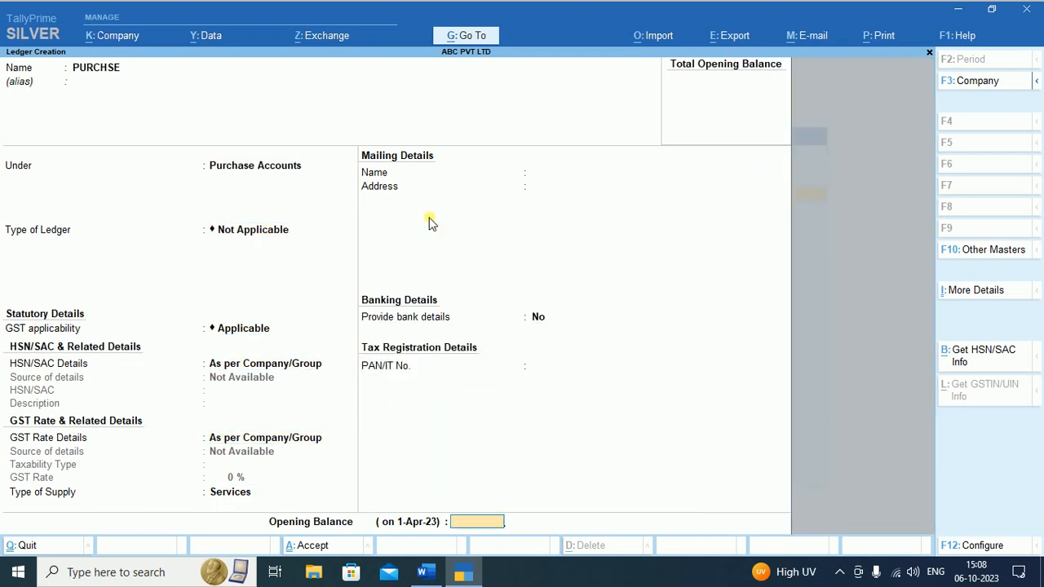
key(Return)
key(Return)
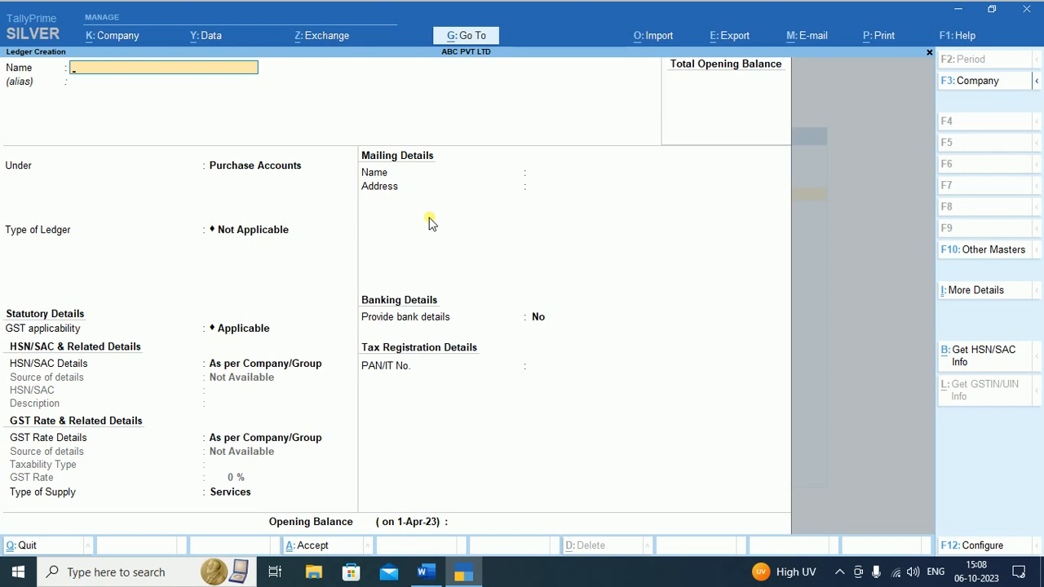
Create a ledger named SALE under Sales Accounts with default details and no opening balance
text(SALE)
key(Return)
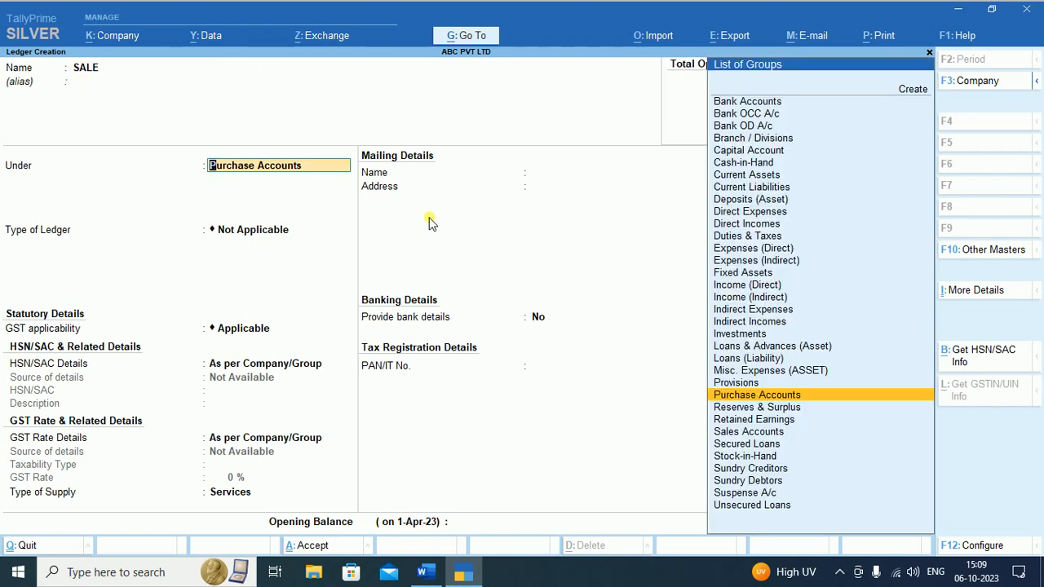
text(SA)
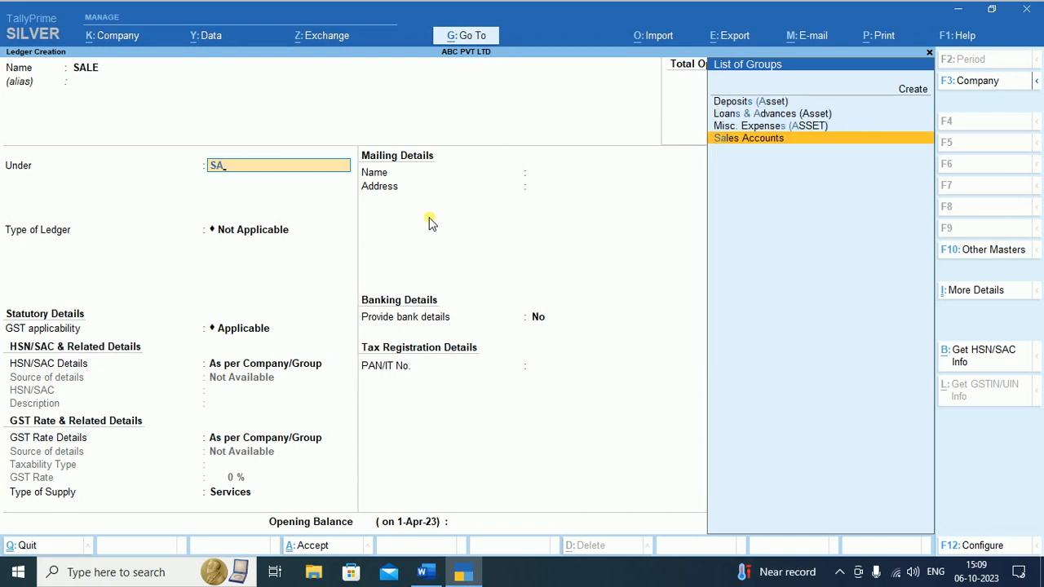
key(Return)
key(Return)
key(Return)
key(Return)
key(Return)
key(Return)
key(Return)
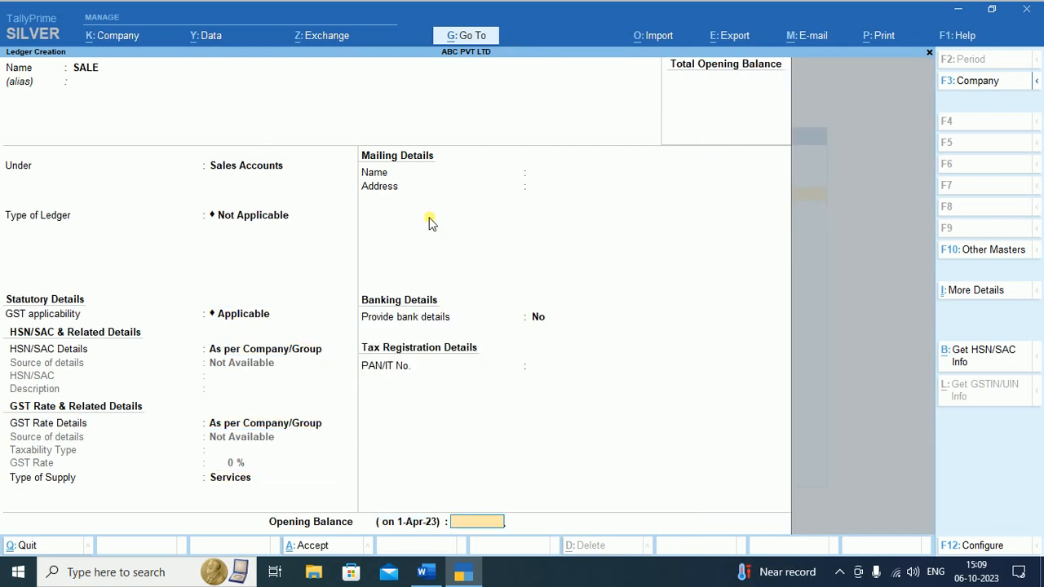
key(Return)
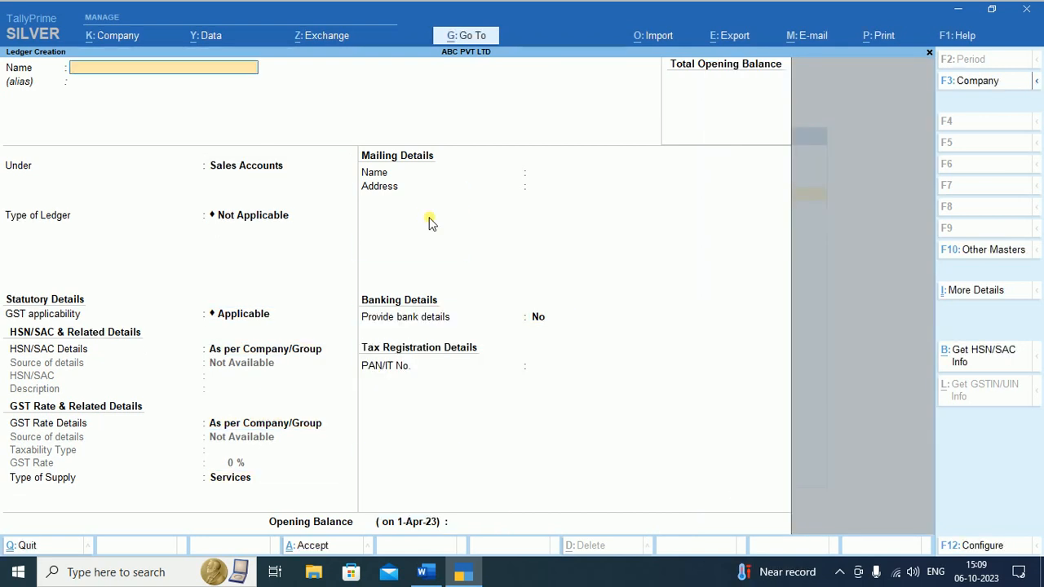
Enter the supplier's name for another new ledger and place it under Sundry Creditors
text(SHAM)
key(Return)
key(Return)
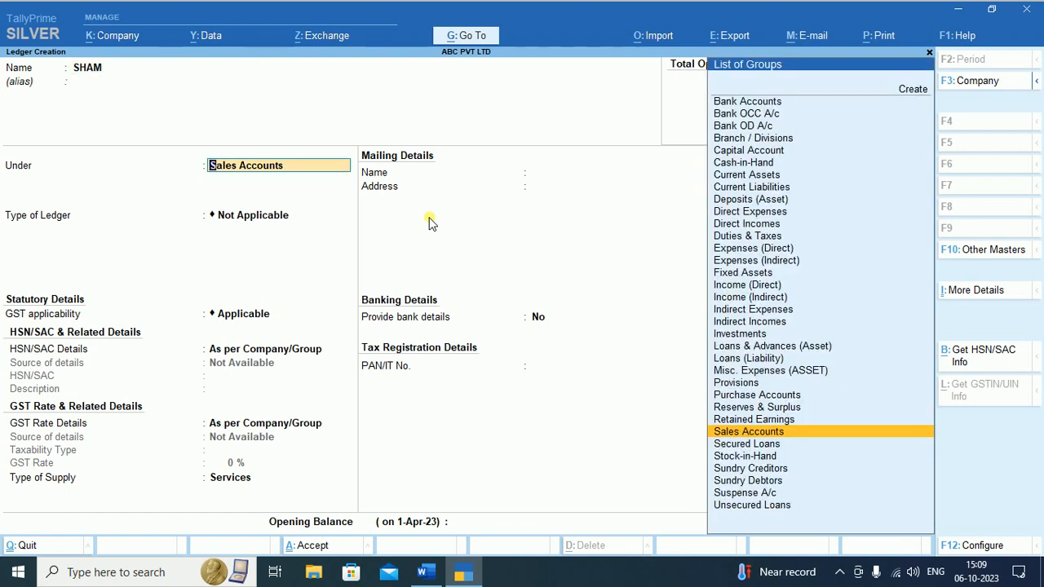
text(S)
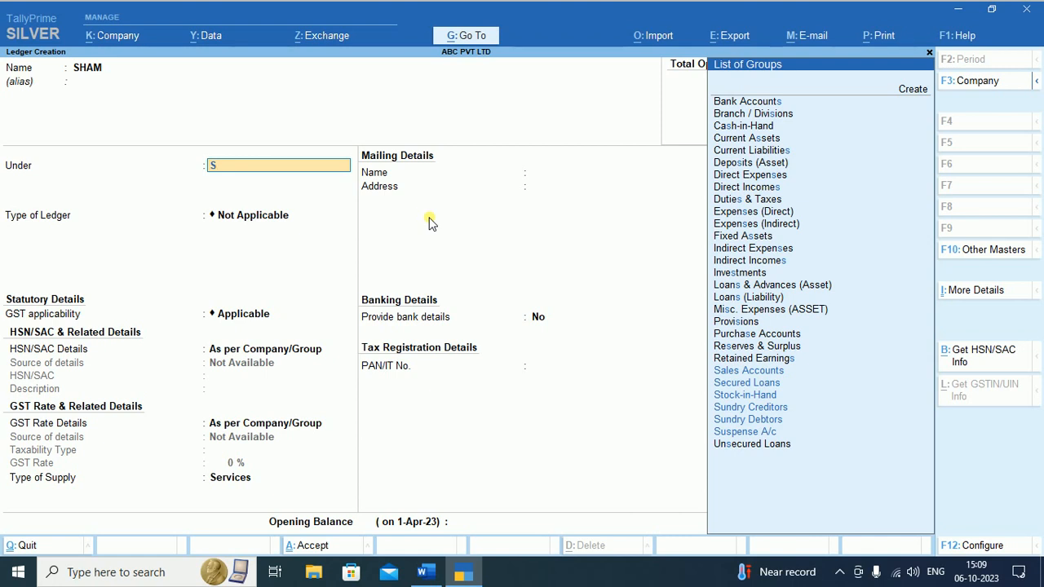
text(U)
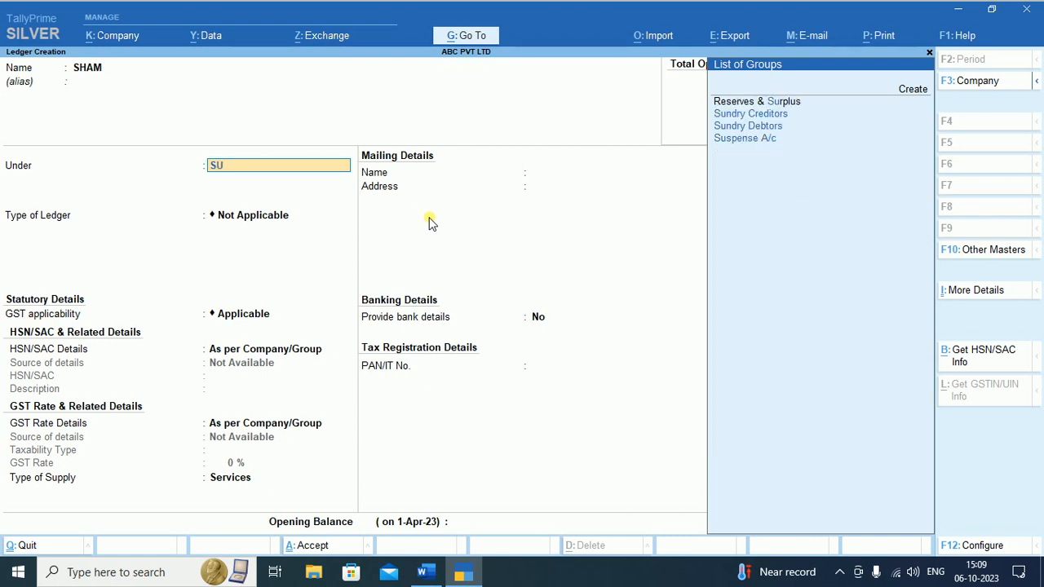
key(Down)
key(Down)
key(Up)
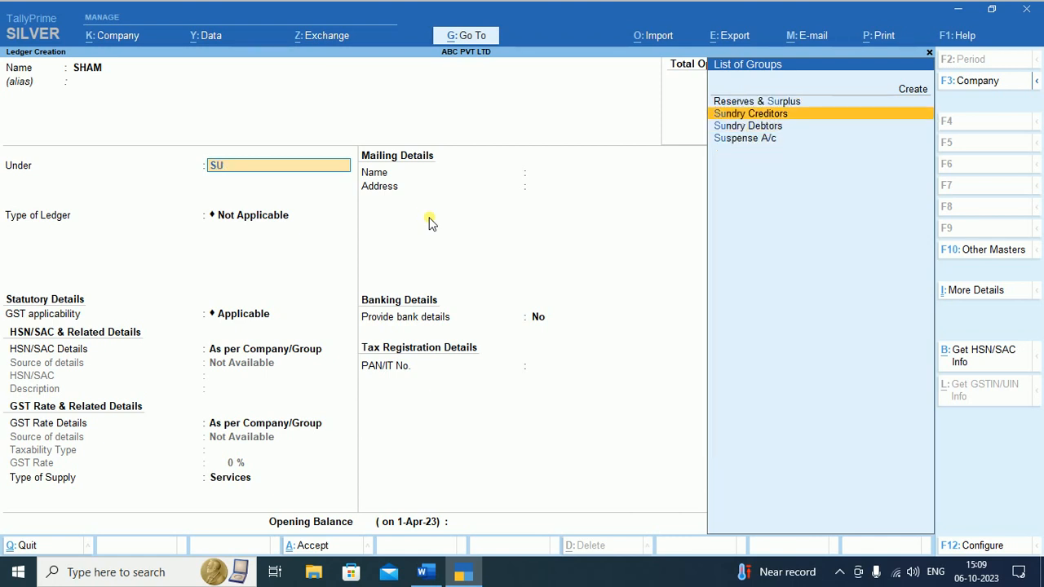
key(Return)
Save the supplier ledger with bill-by-bill balances, state Haryana and Regular registration, leaving the optional details blank
key(Return)
key(Return)
key(Return)
key(Return)
key(Return)
key(Return)
key(Return)
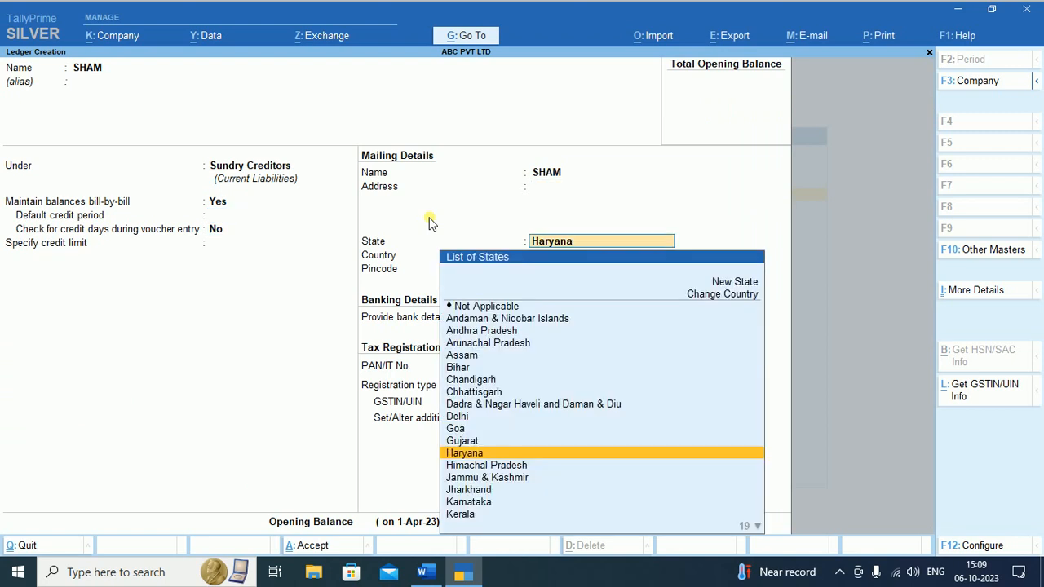
key(Return)
key(Return)
key(Return)
key(Return)
key(Return)
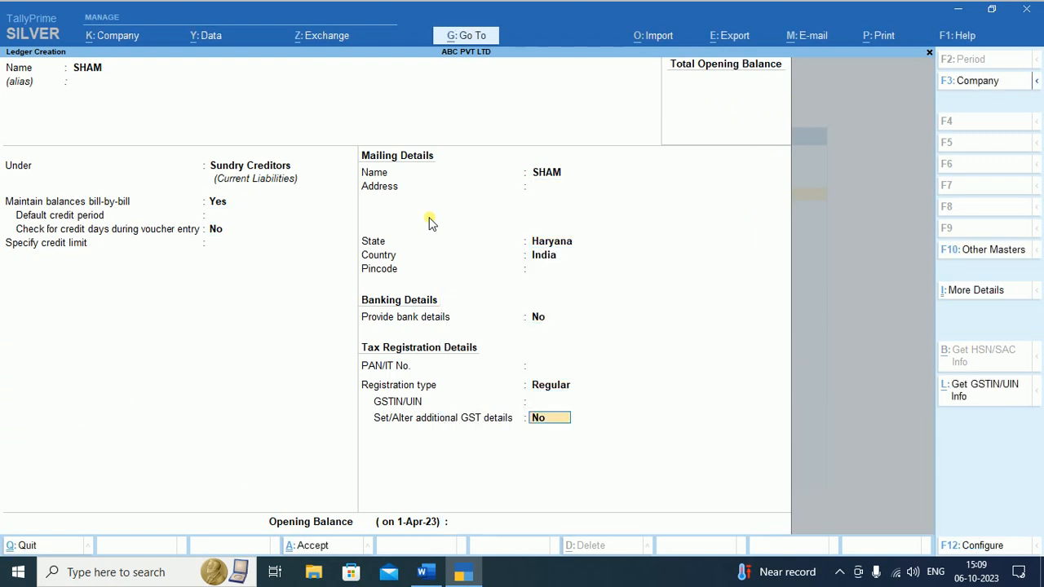
key(Return)
key(Return)
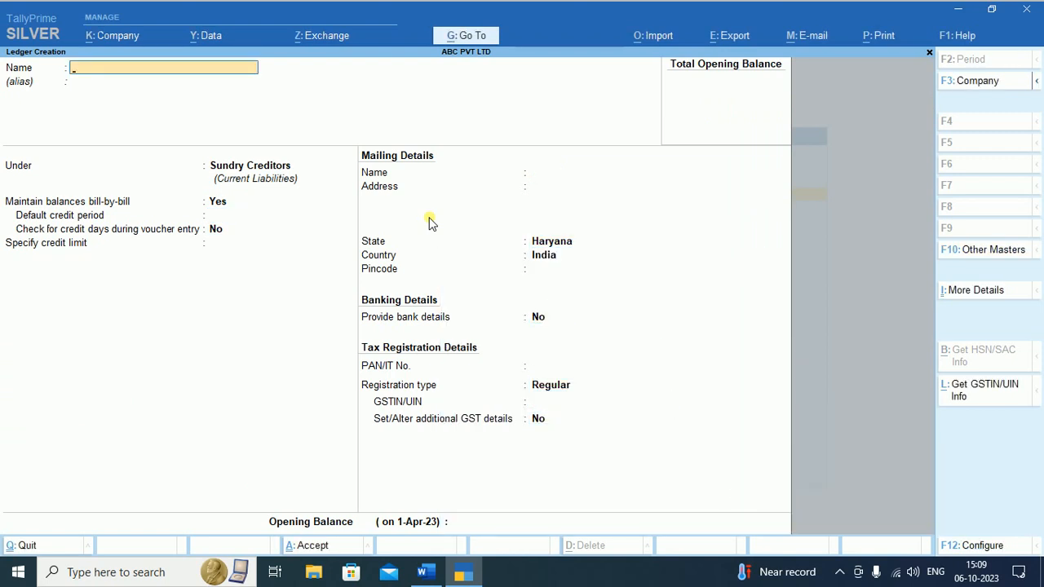
Enter the customer's name for another new ledger and place it under Sundry Debtors
text(RAM)
key(Return)
key(Return)
text(SU)
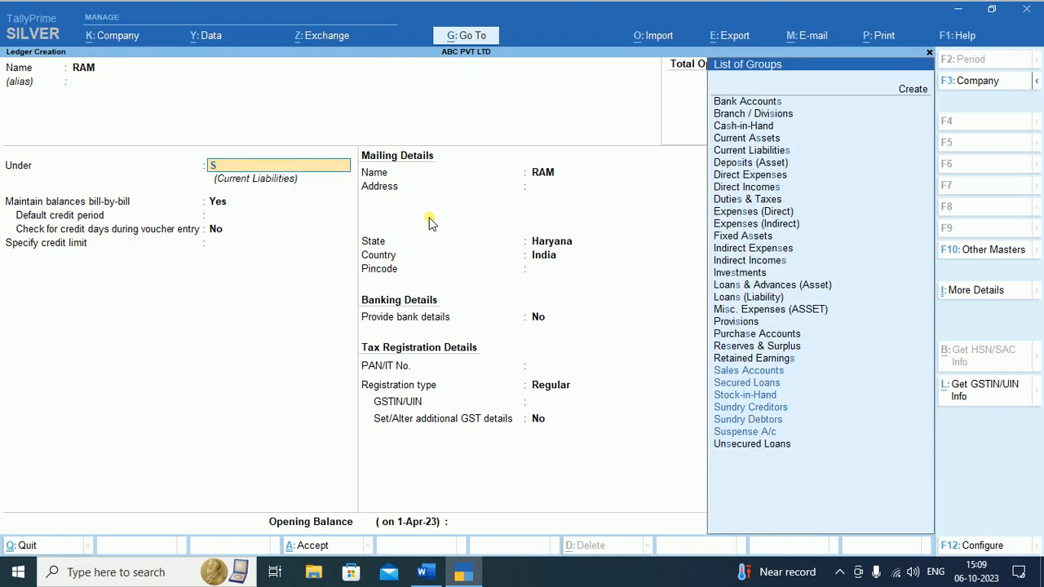
key(Down)
key(Down)
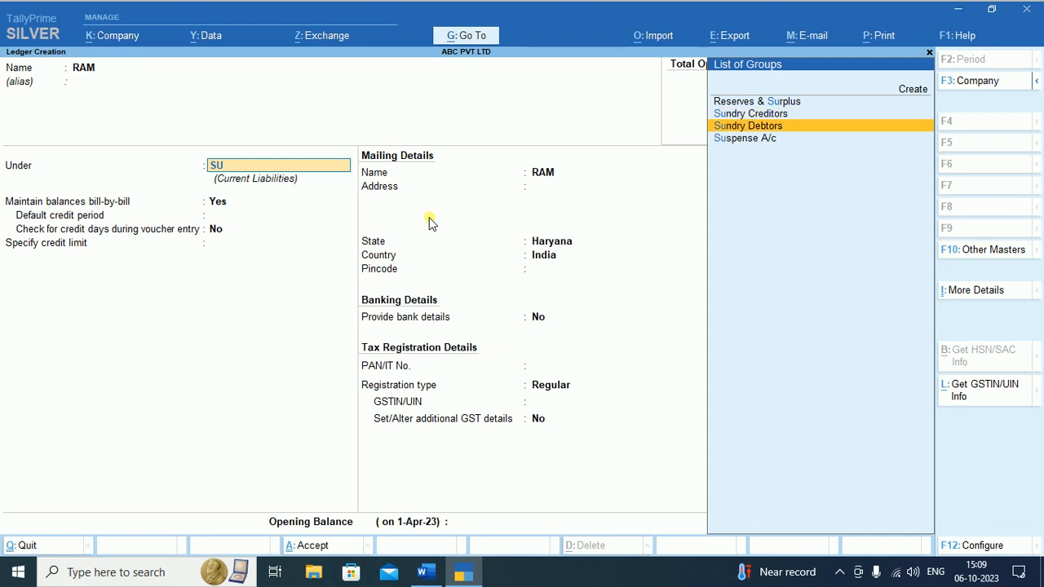
key(Return)
Save the customer ledger with bill-by-bill balances and the default mailing and tax details, and return to the Gateway of Tally
key(Return)
key(Return)
key(Return)
key(Return)
key(Return)
key(Return)
key(Return)
key(Return)
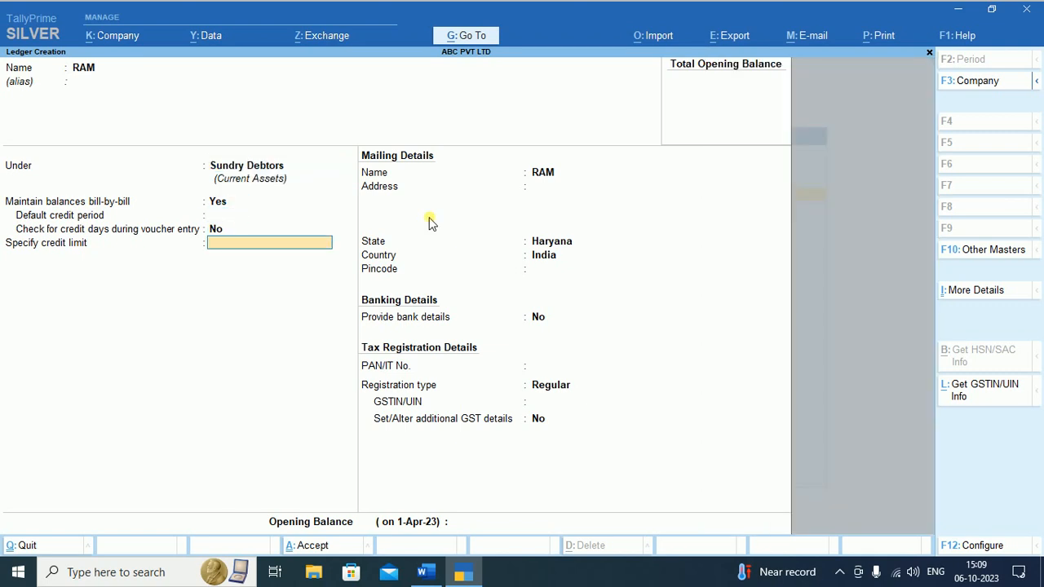
key(Return)
key(Return)
key(Return)
key(Return)
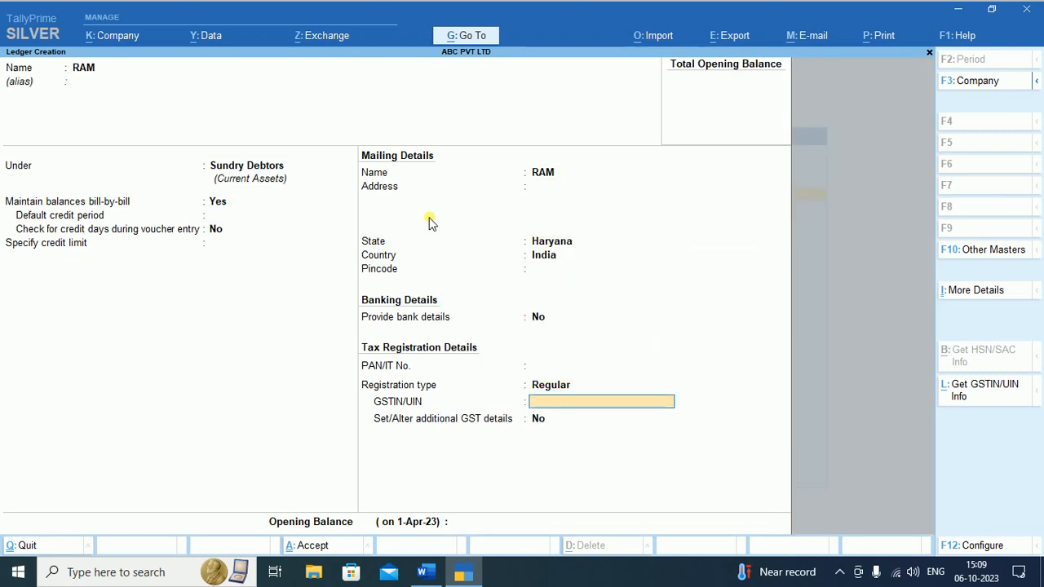
key(Return)
key(Return)
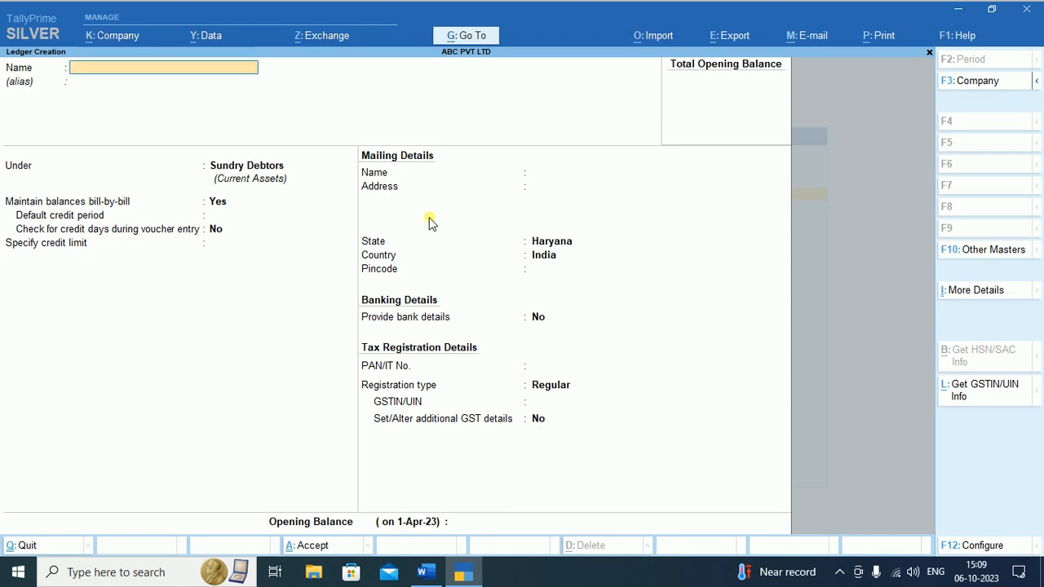
key(Escape)
key(y)
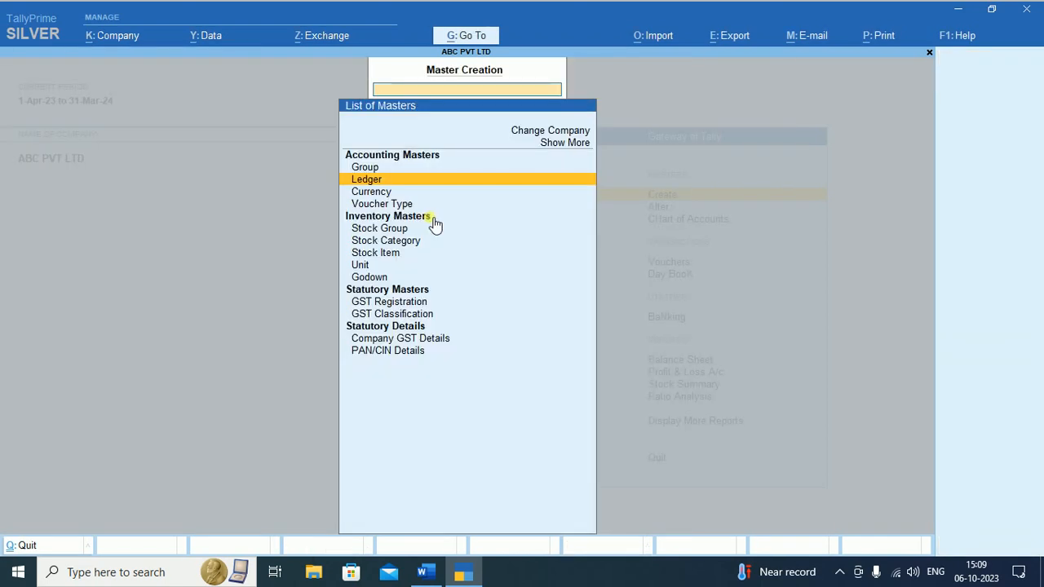
key(Escape)
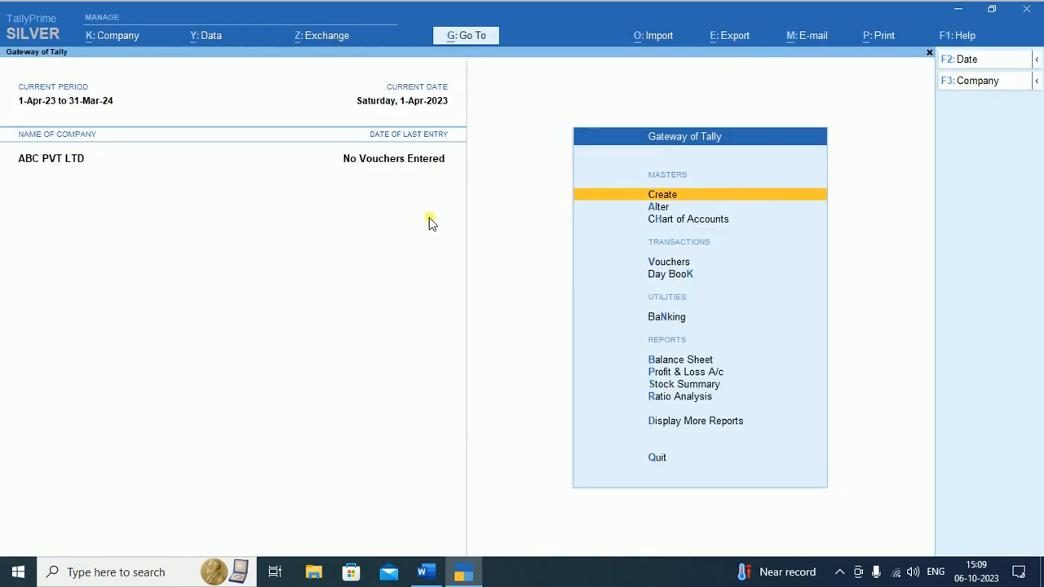
Open voucher entry from the Gateway of Tally and switch to a Sales voucher
key(Down)
key(Down)
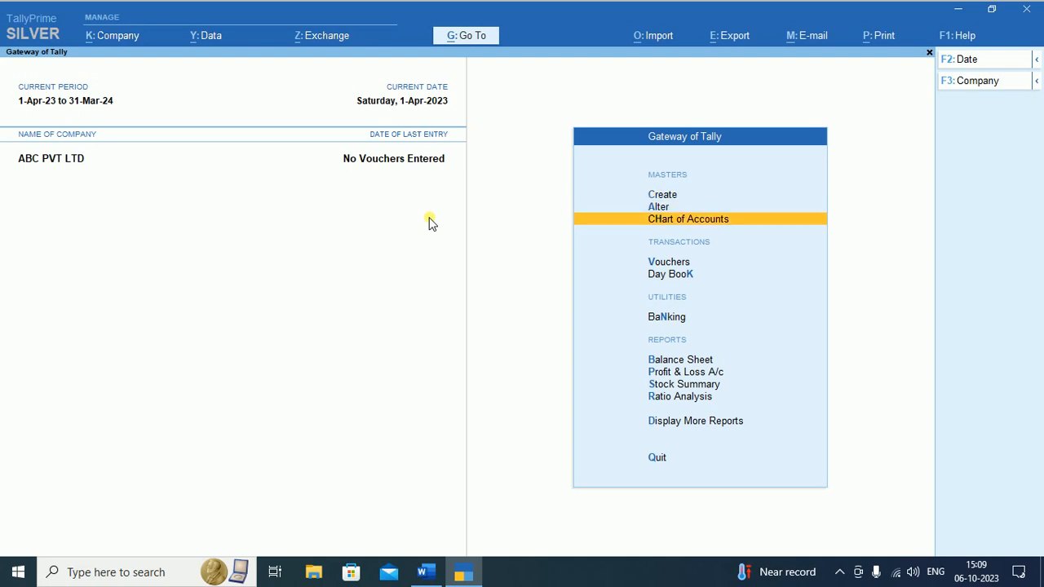
key(Down)
key(Down)
key(Up)
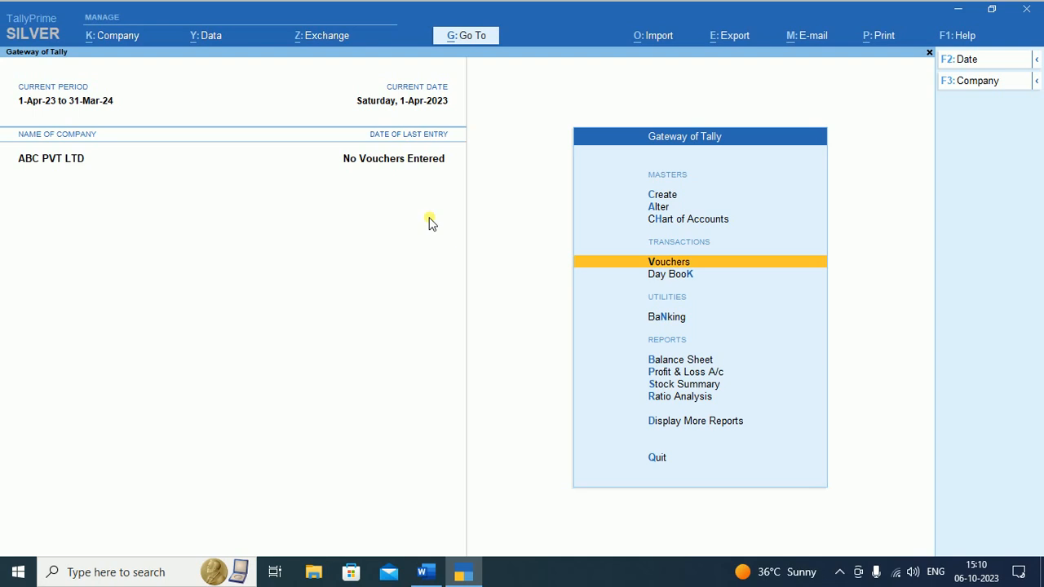
key(Return)
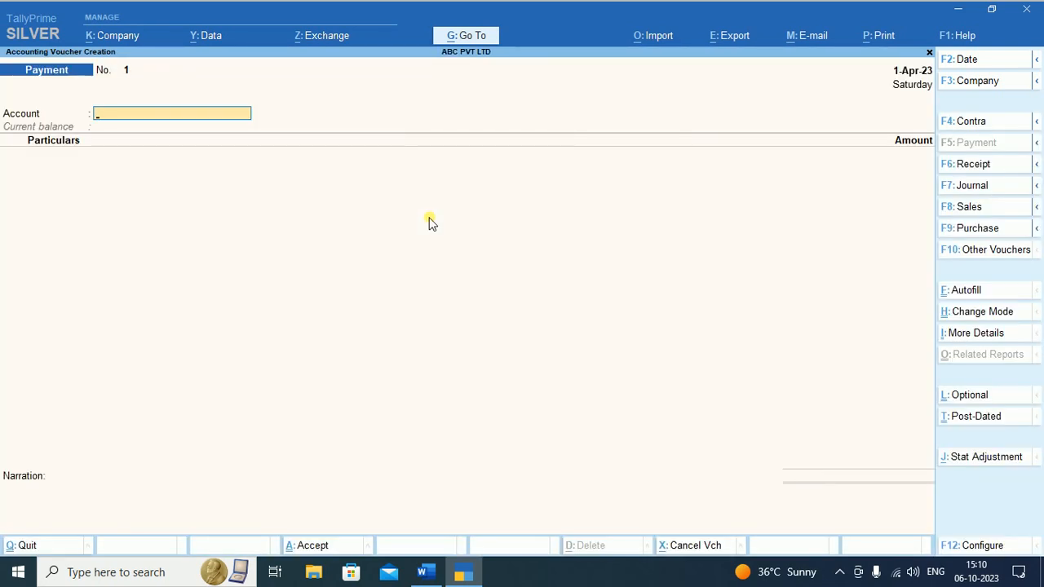
key(F8)
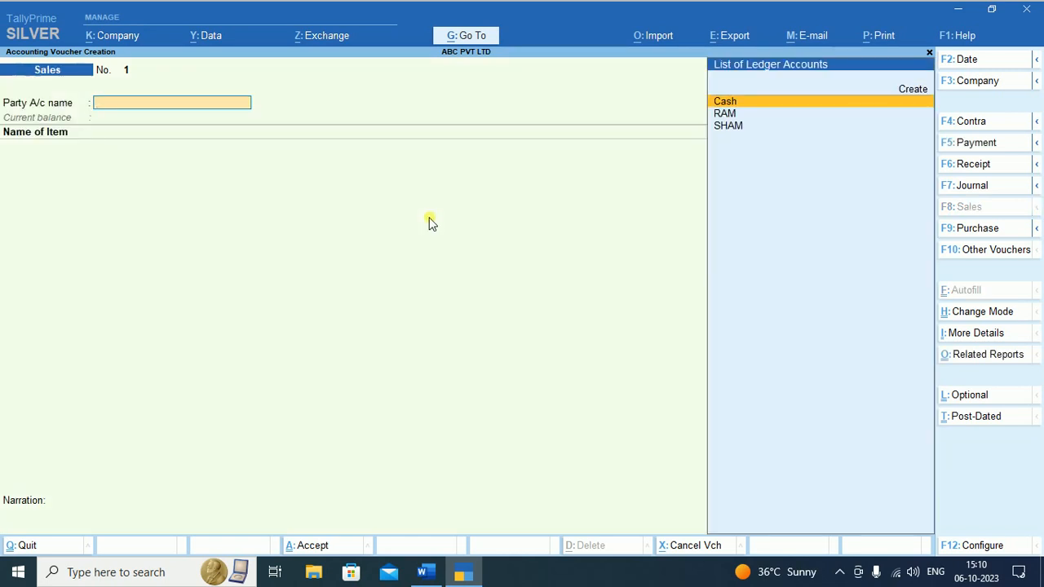
Choose the Sundry Debtors customer as the sales party and accept the dispatch and party details unchanged
key(Down)
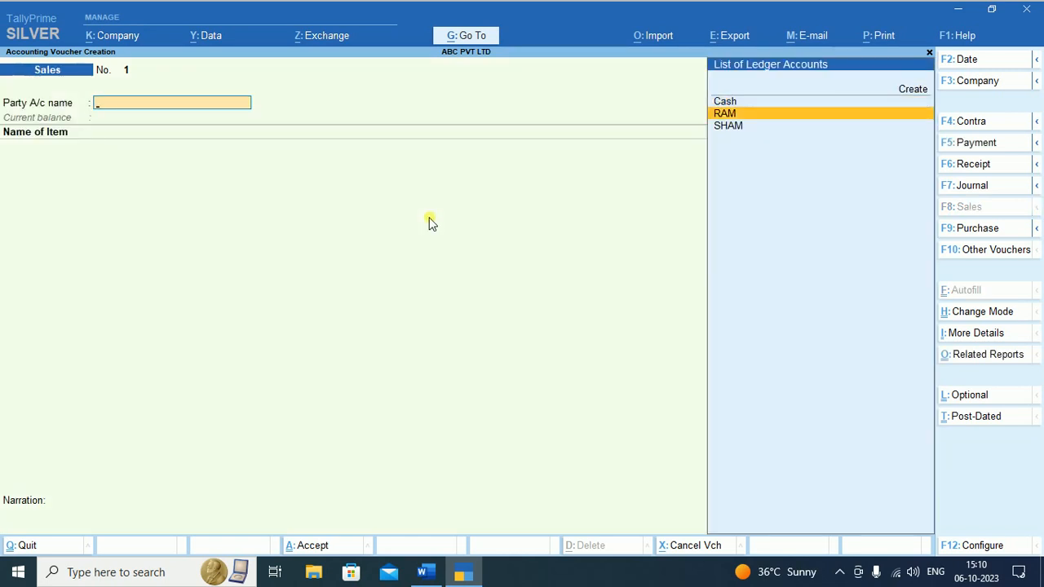
key(Return)
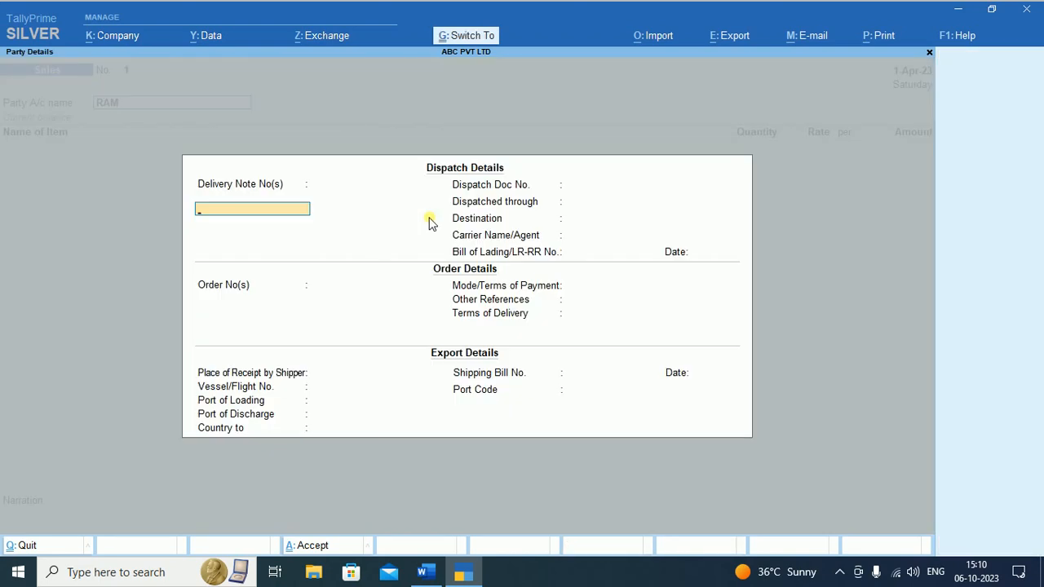
key(ctrl+a)
key(ctrl+a)
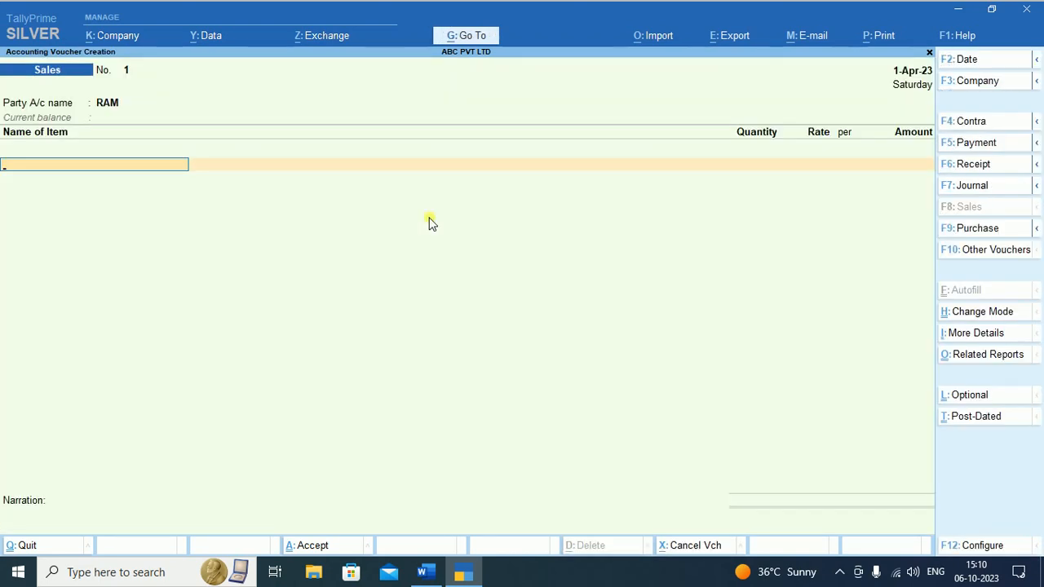
Add the MOBILE stock item to the sales voucher with a quantity of 5 PCS at a rate of 10,000 per piece
text(M)
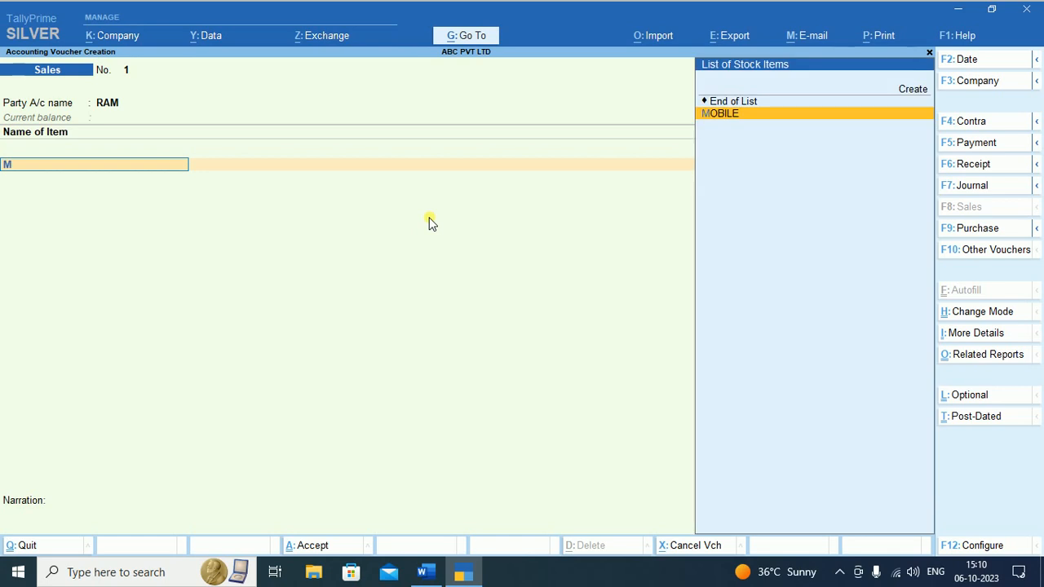
key(Return)
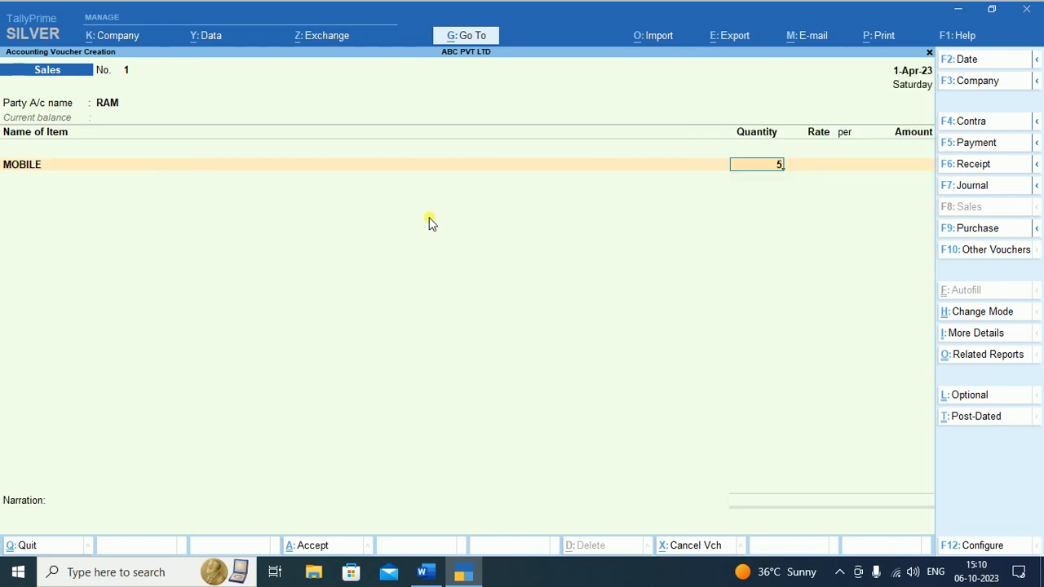
key(Return)
key(Return)
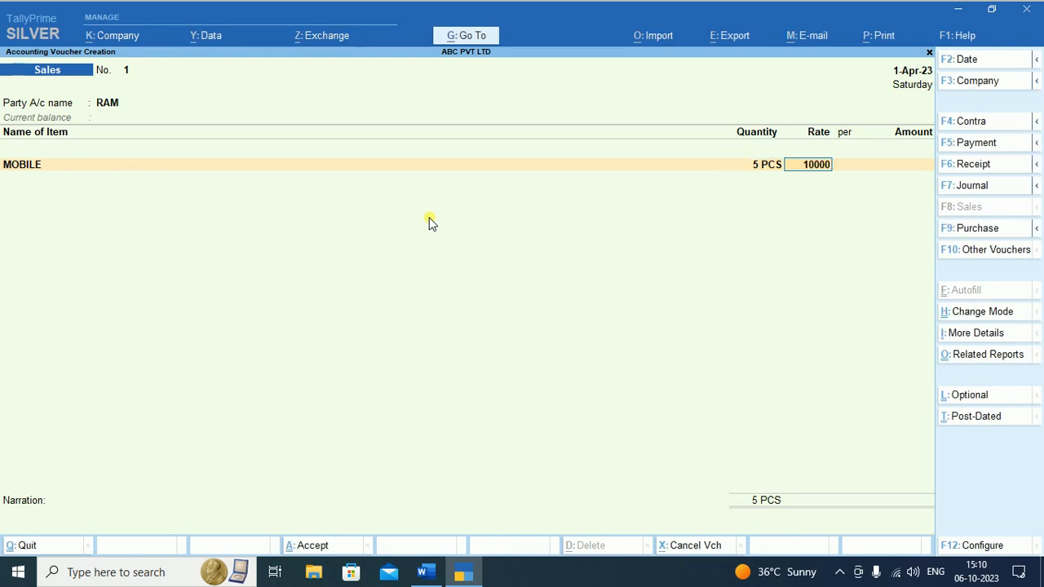
key(Return)
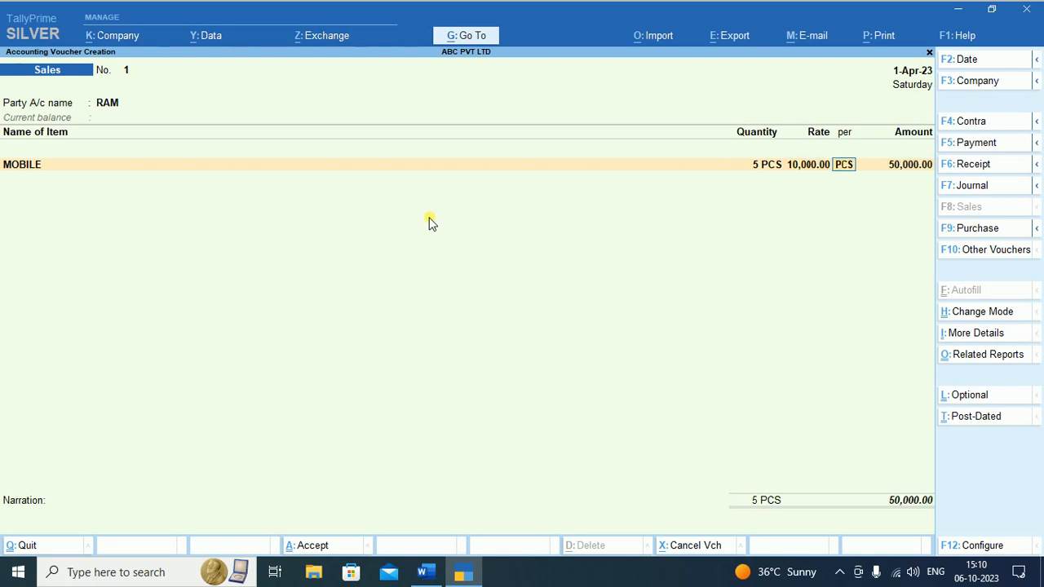
key(Return)
key(Return)
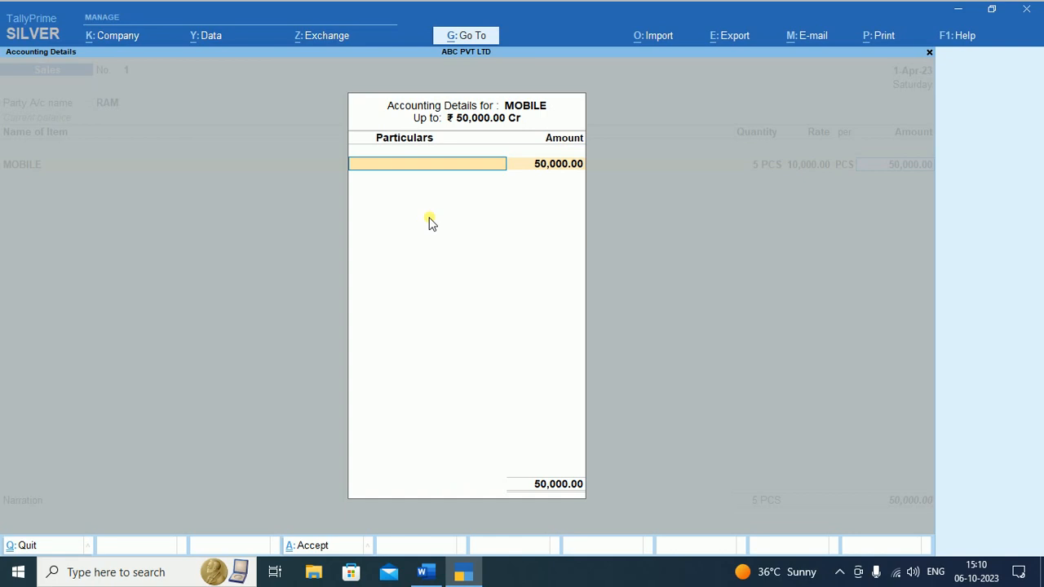
Allocate the MOBILE item's full amount to the SALE ledger, leaving the GST rate and HSN/SAC details as per Masters/Company
key(Return)
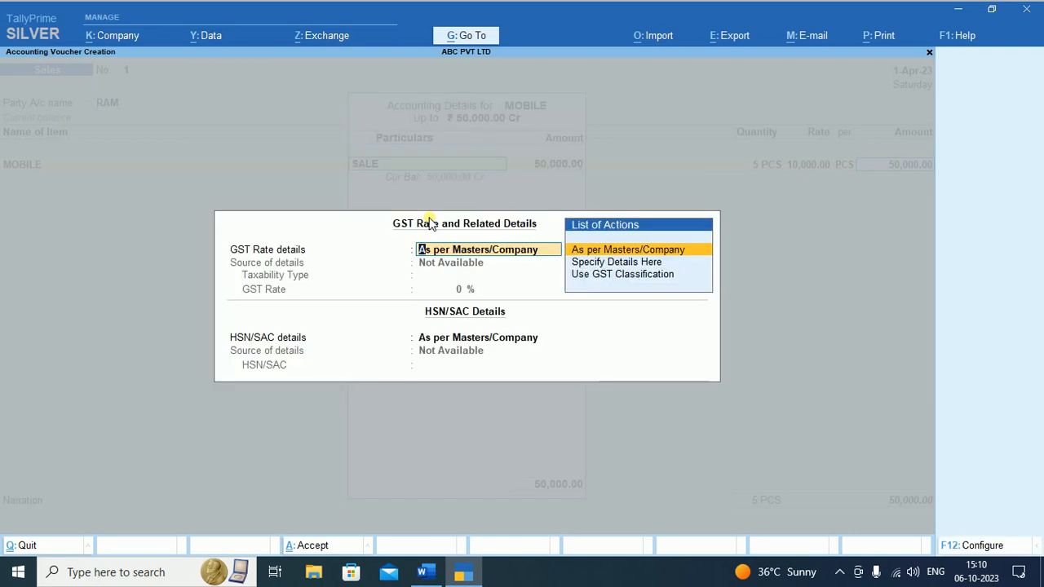
key(Escape)
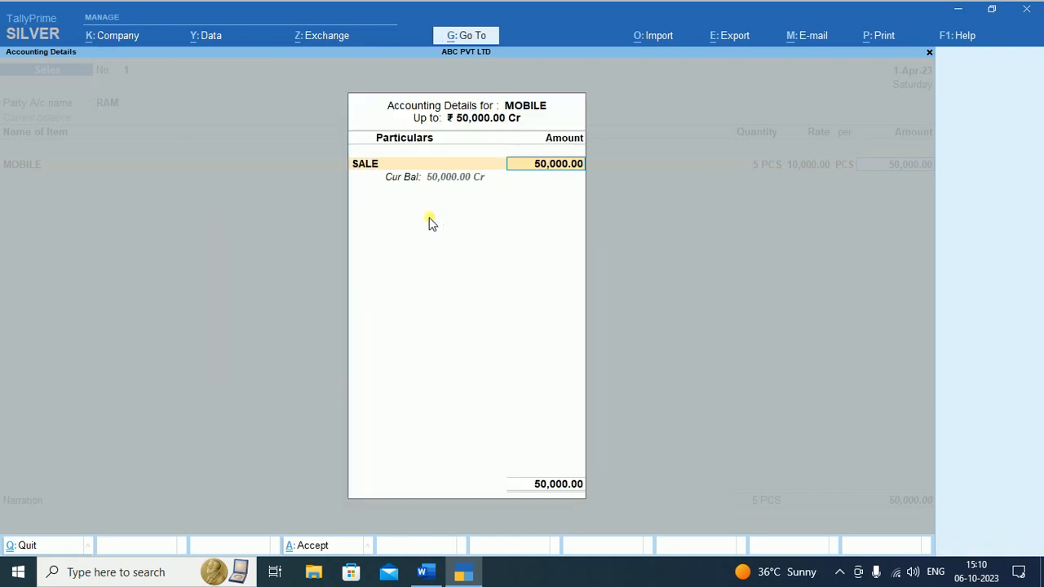
key(Return)
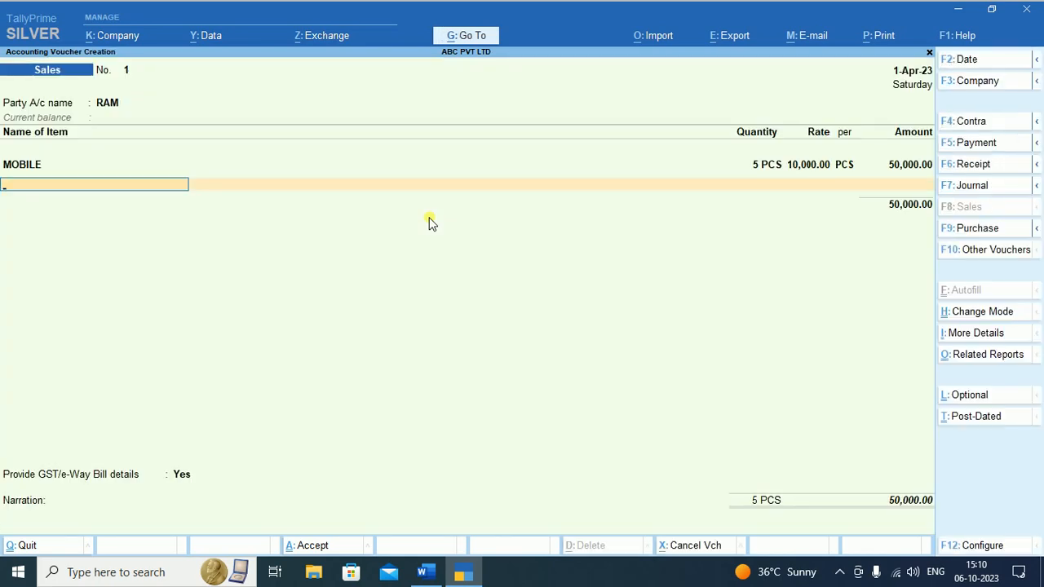
End the item list, keep GST/e-Way Bill details set to Yes, and accept the additional e-Way Bill details unchanged
key(Return)
key(Return)
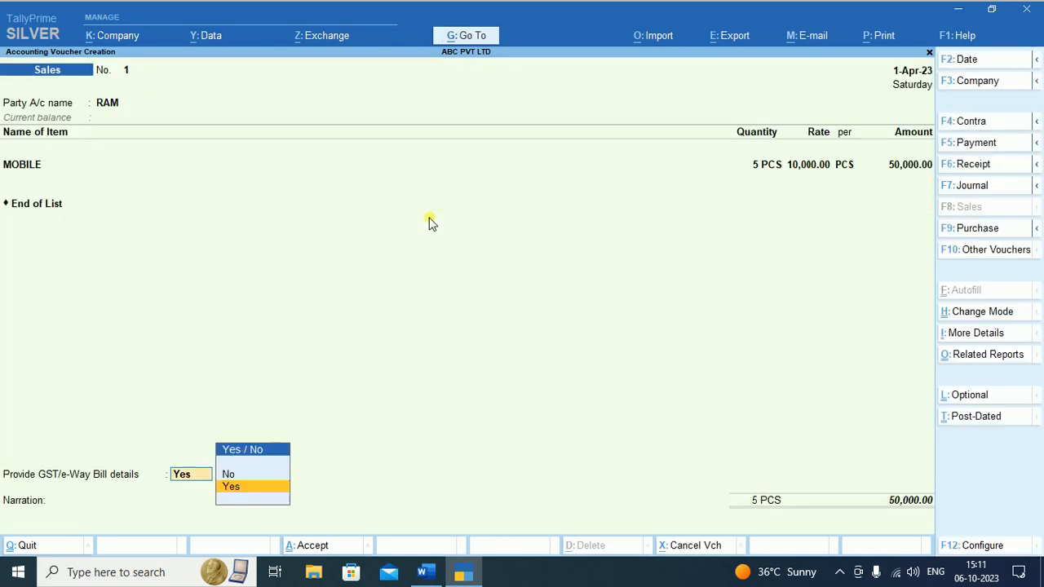
key(Return)
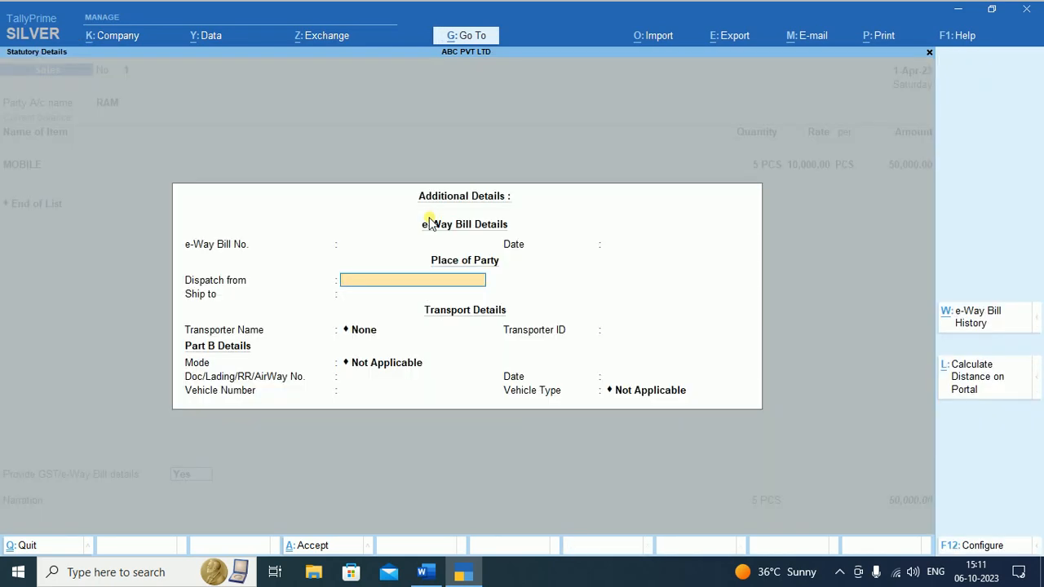
key(ctrl+a)
key(Return)
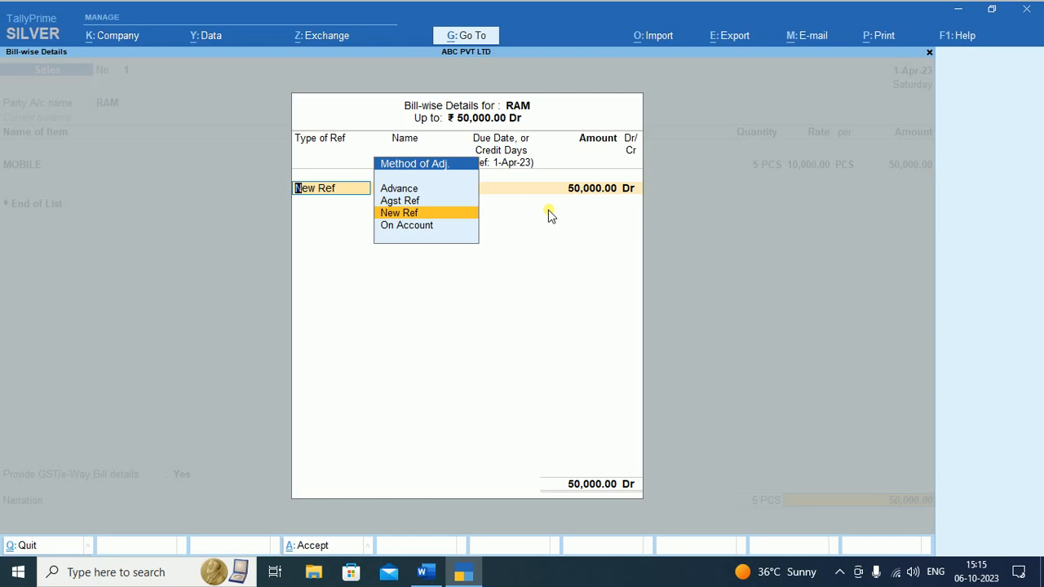
Record the customer's bill-wise details as New Ref 1 for 50,000.00 Dr without credit days
key(ctrl)
key(Return)
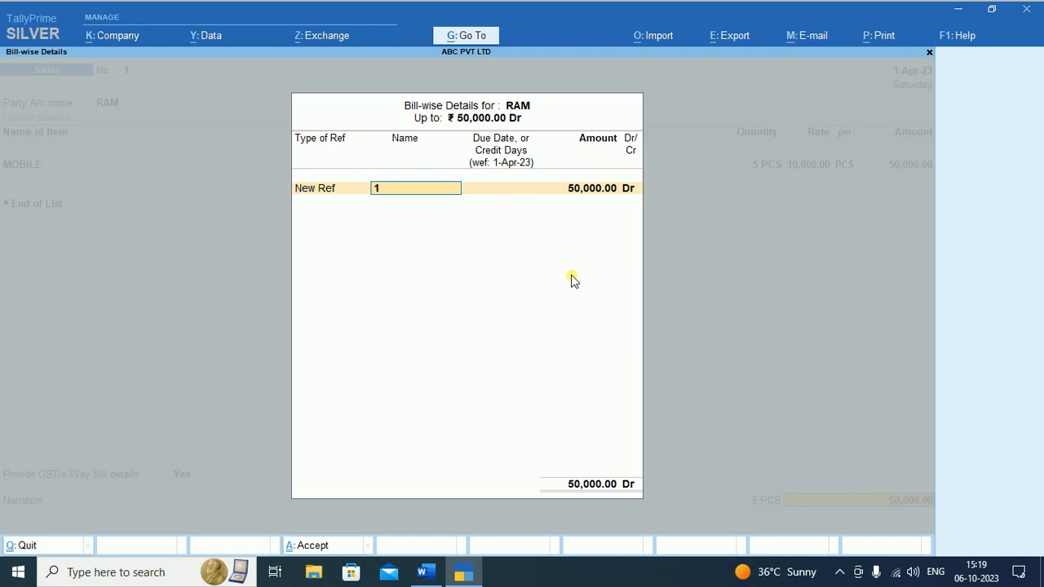
key(Return)
key(Return)
key(Return)
key(Return)
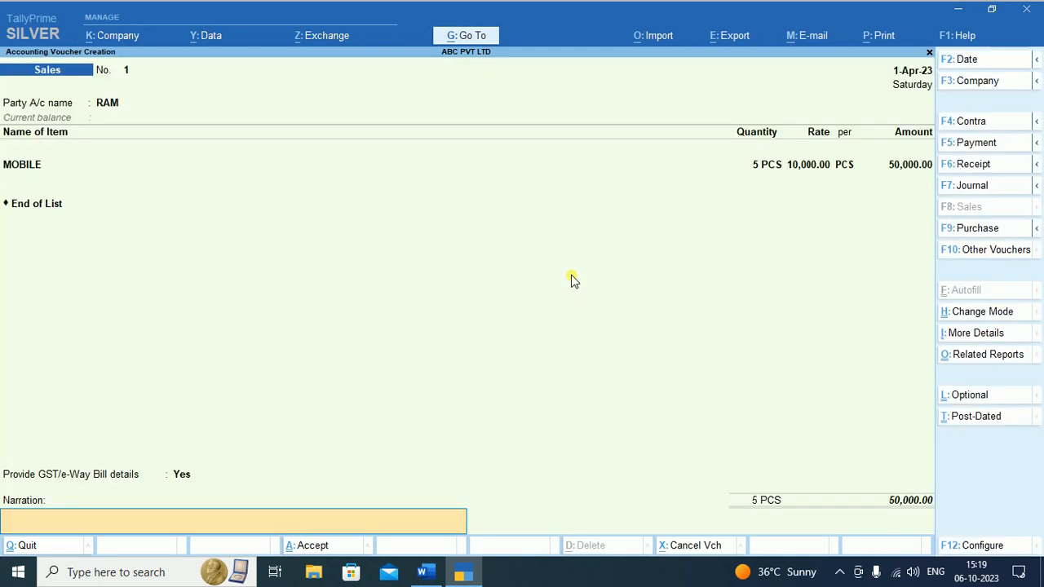
Save the sales voucher without a narration, leaving the mandatory e-Way Bill information unspecified
key(Return)
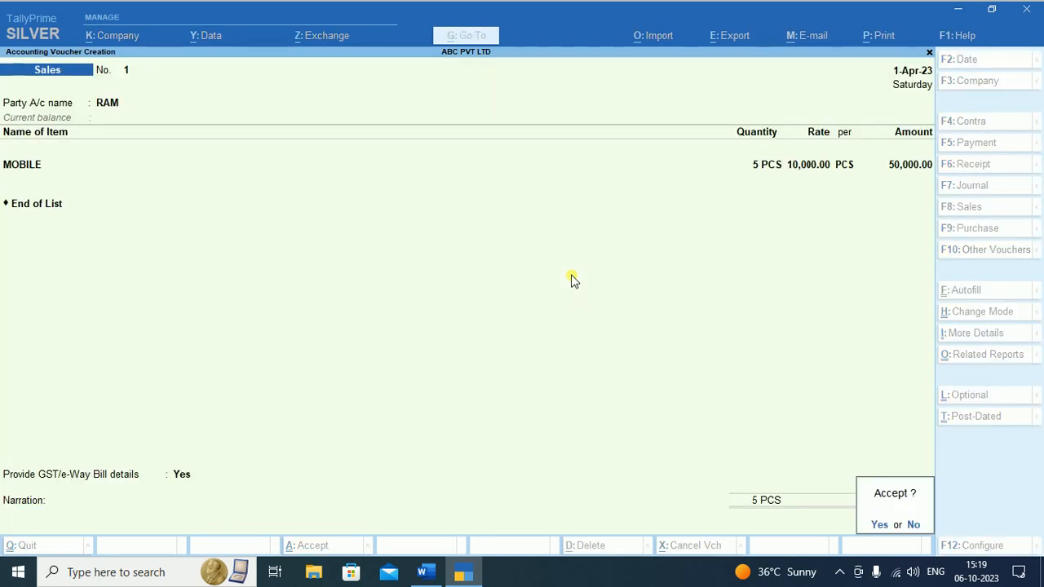
key(Return)
key(Return)
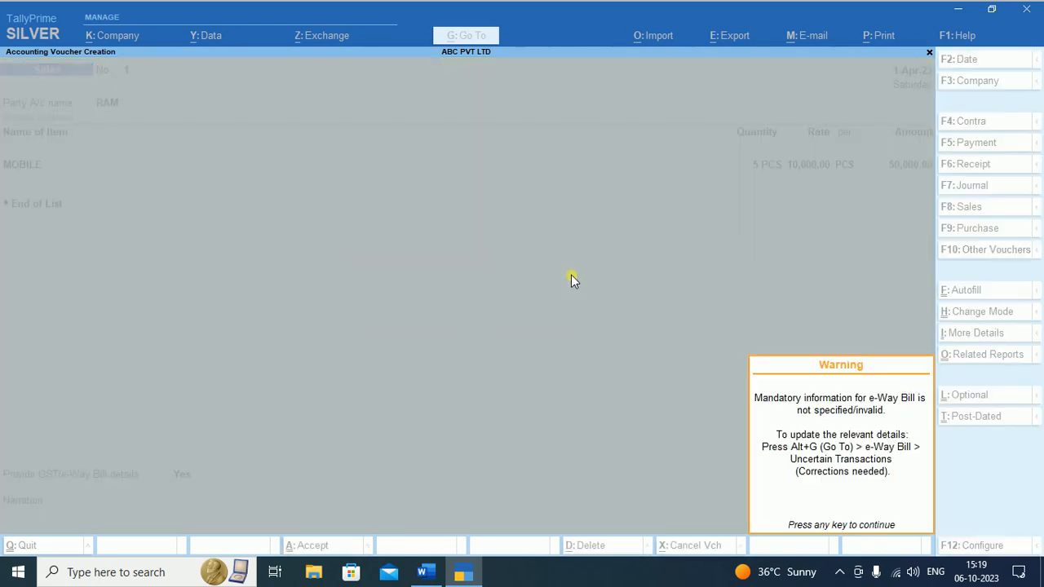
key(Return)
key(ctrl)
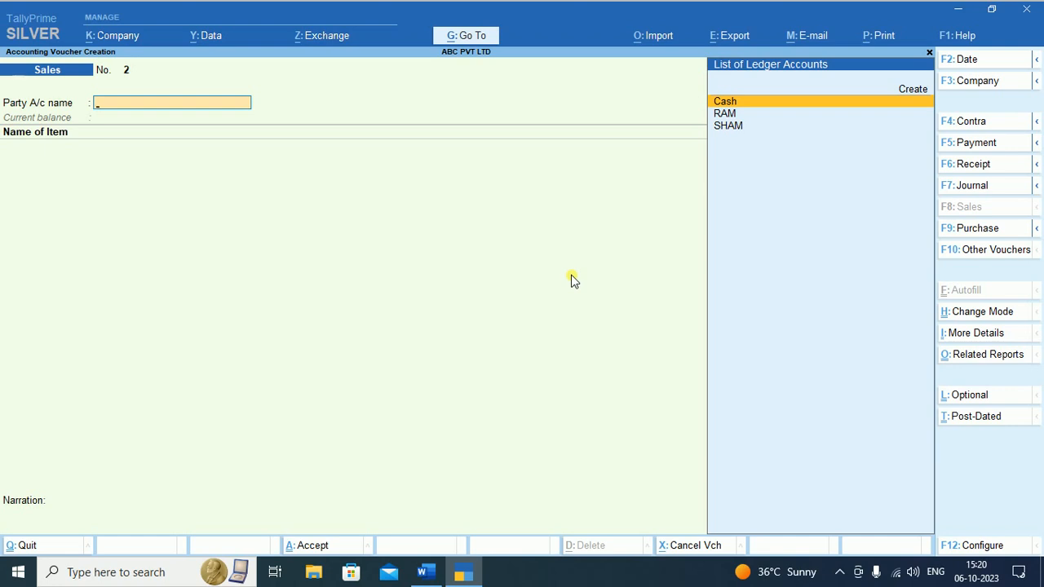
Switch to a Receipt voucher, choose Cash as the account, and accept its party details unchanged
key(F6)
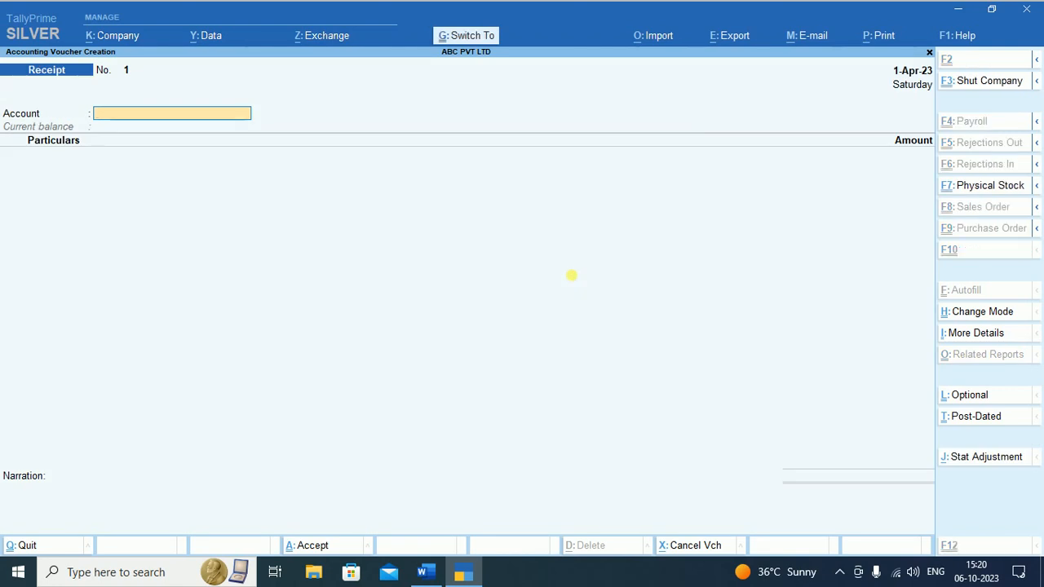
key(Return)
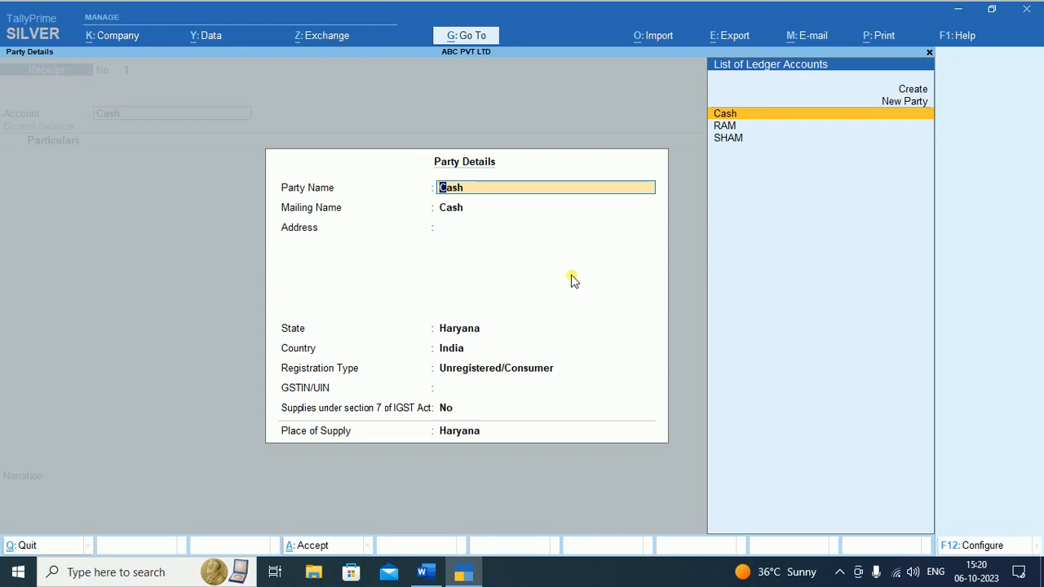
key(ctrl)
key(ctrl+a)
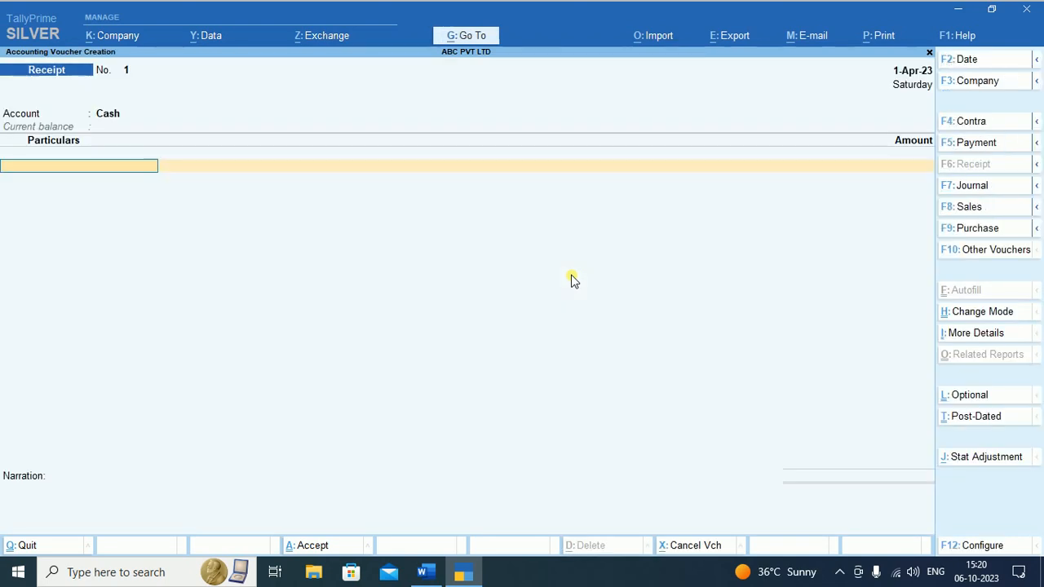
key(ctrl)
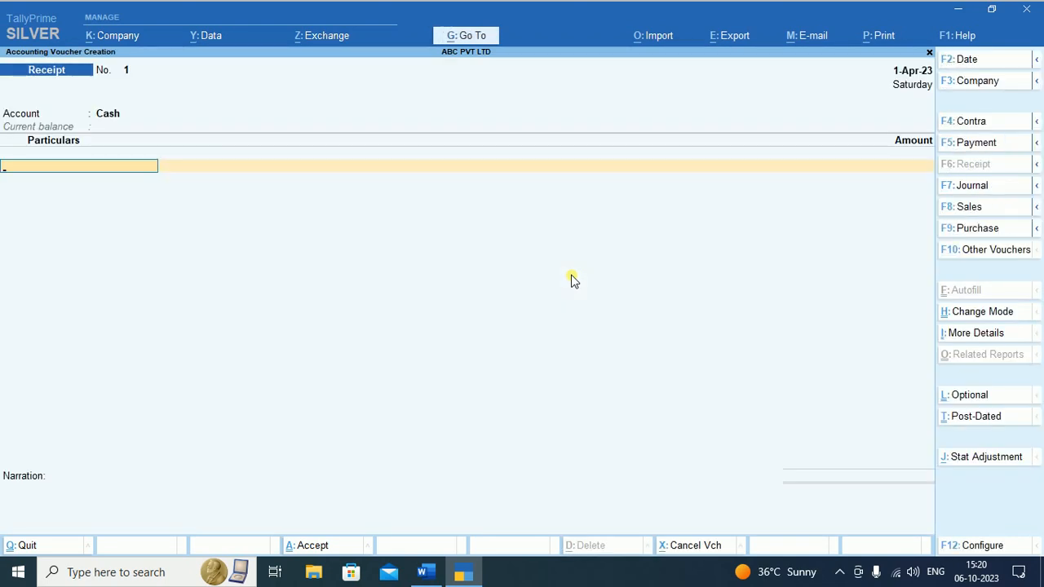
Credit the customer billed in the sales voucher with 50,000.00 as Agst Ref against pending bill 1
text(R)
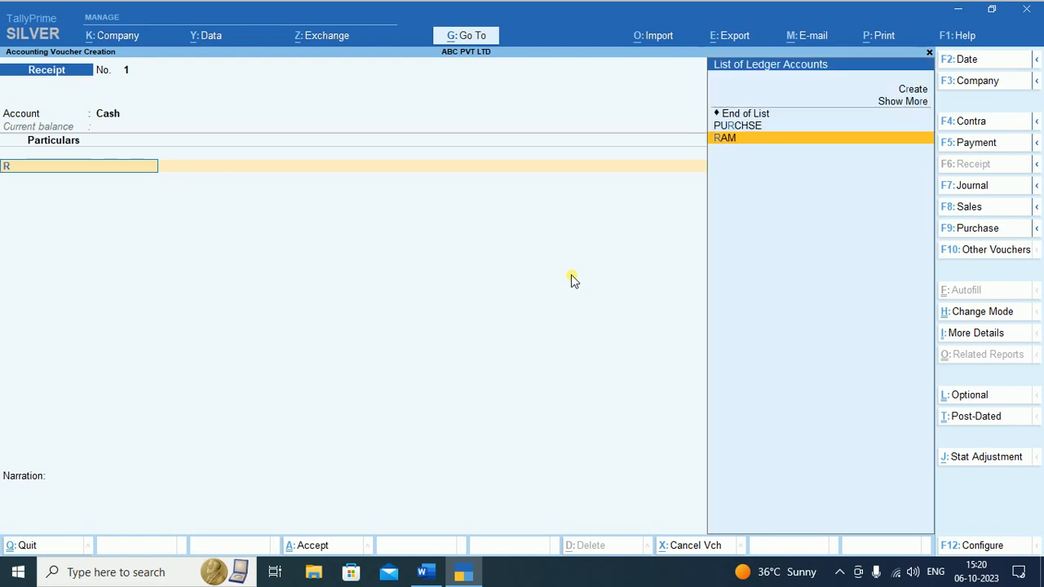
key(Return)
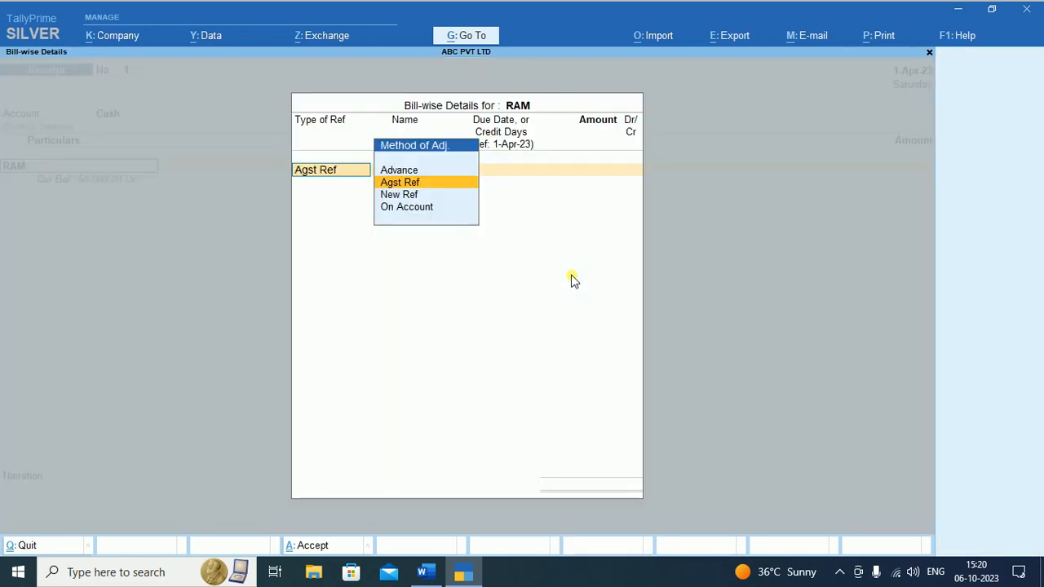
key(ctrl)
key(Return)
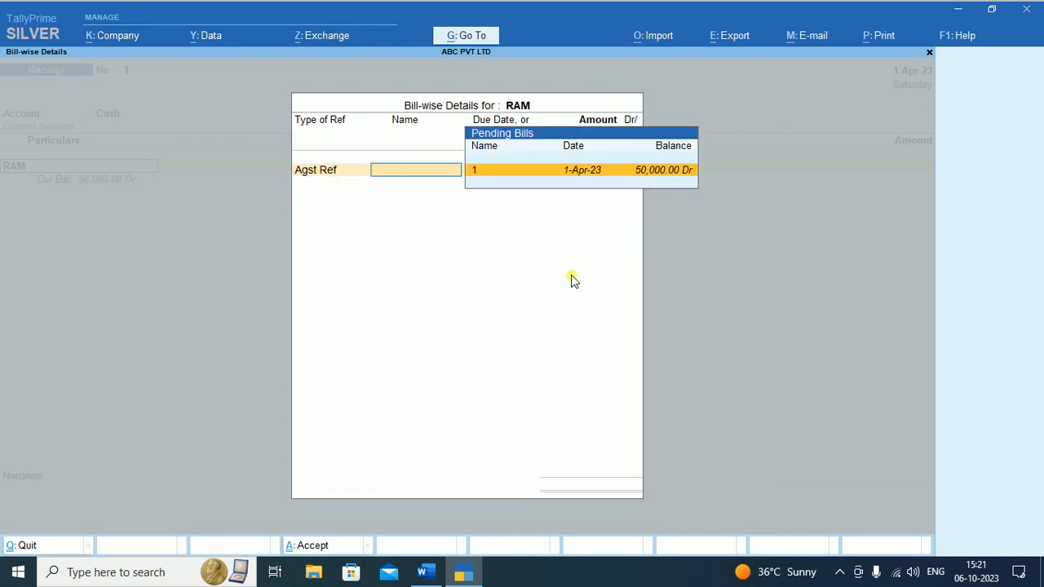
key(Return)
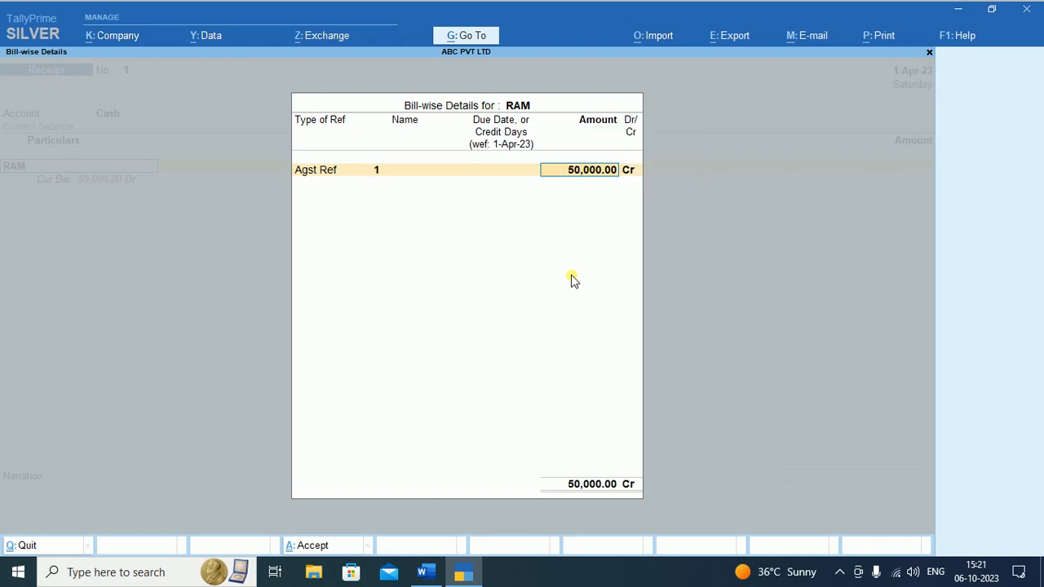
key(Return)
key(Return)
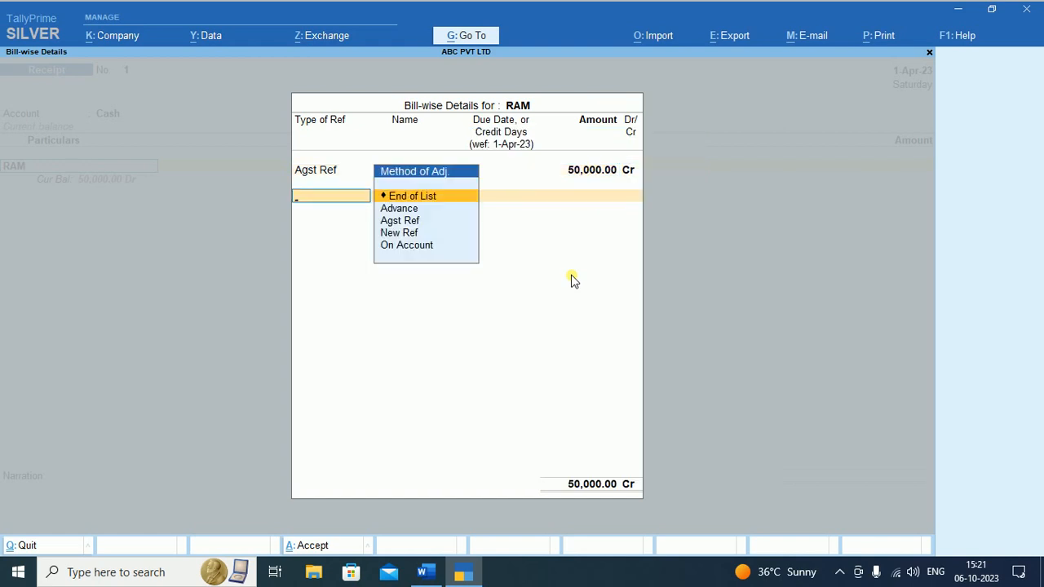
key(Return)
key(ctrl)
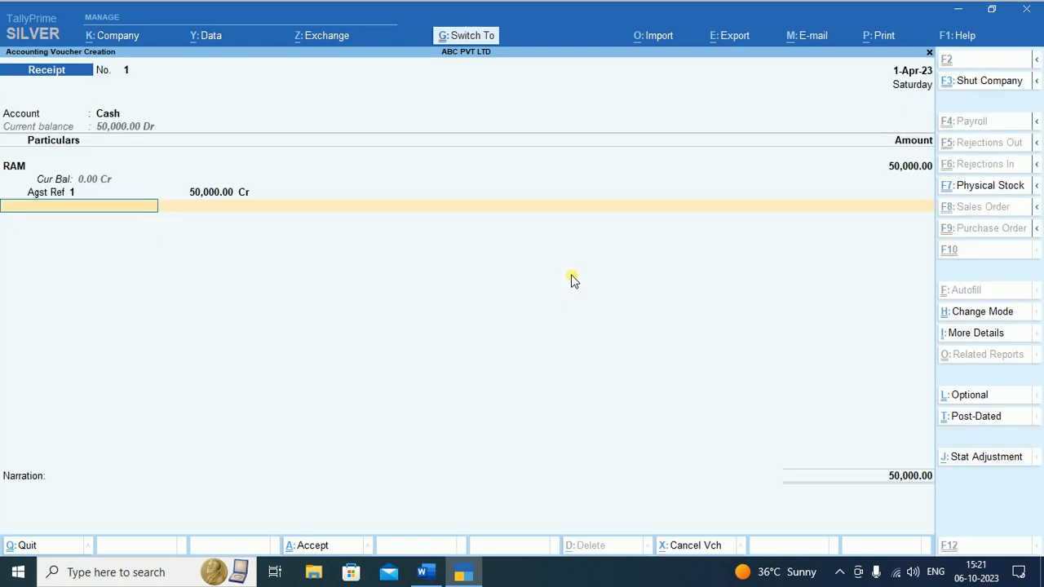
End the particulars list and save the customer's cash receipt without a narration
key(Return)
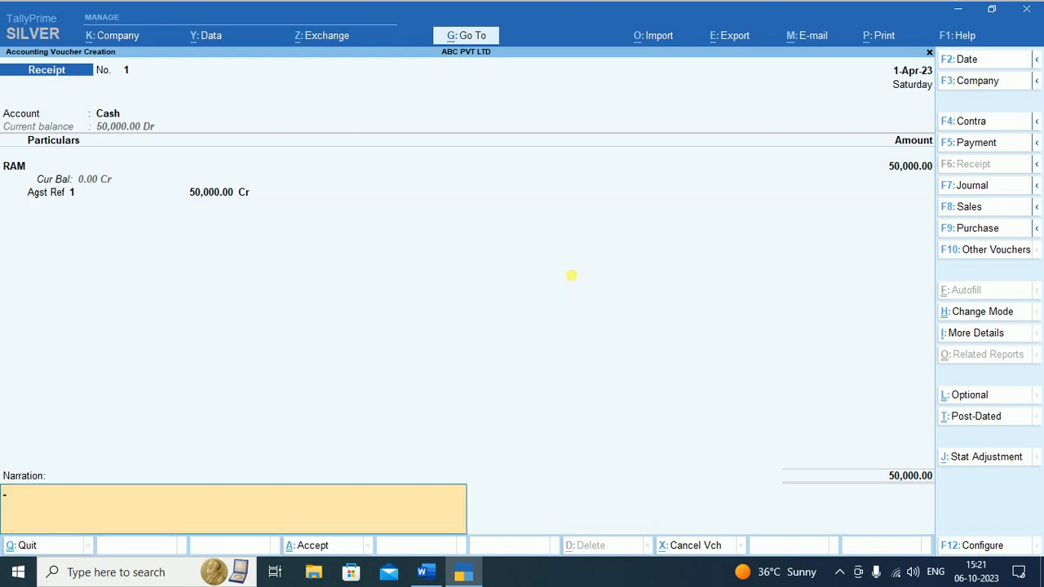
key(Return)
key(Return)
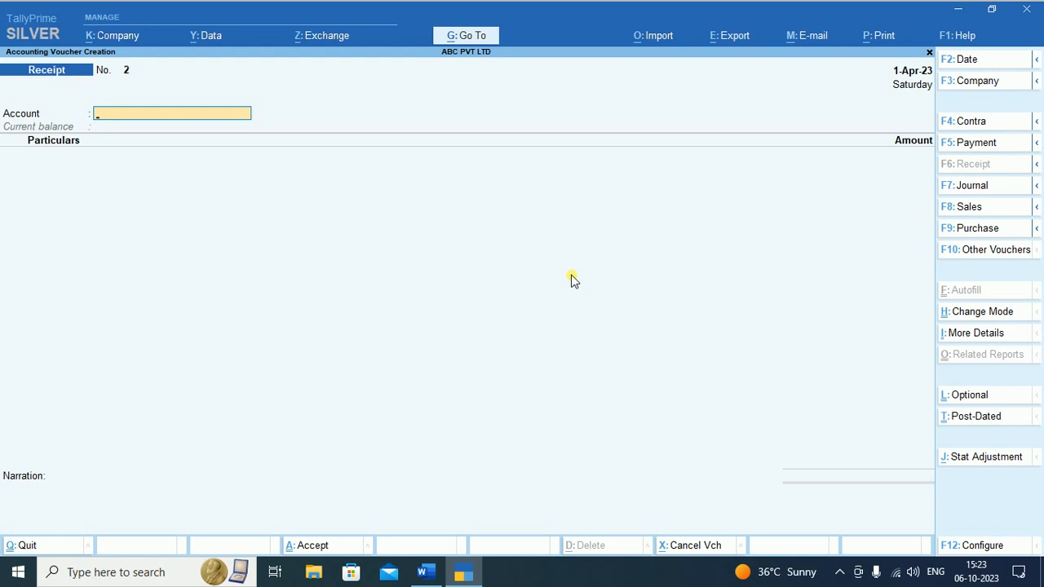
Start the second receipt with the Cash account and default party details, and choose the other party's ledger as the particular
key(Return)
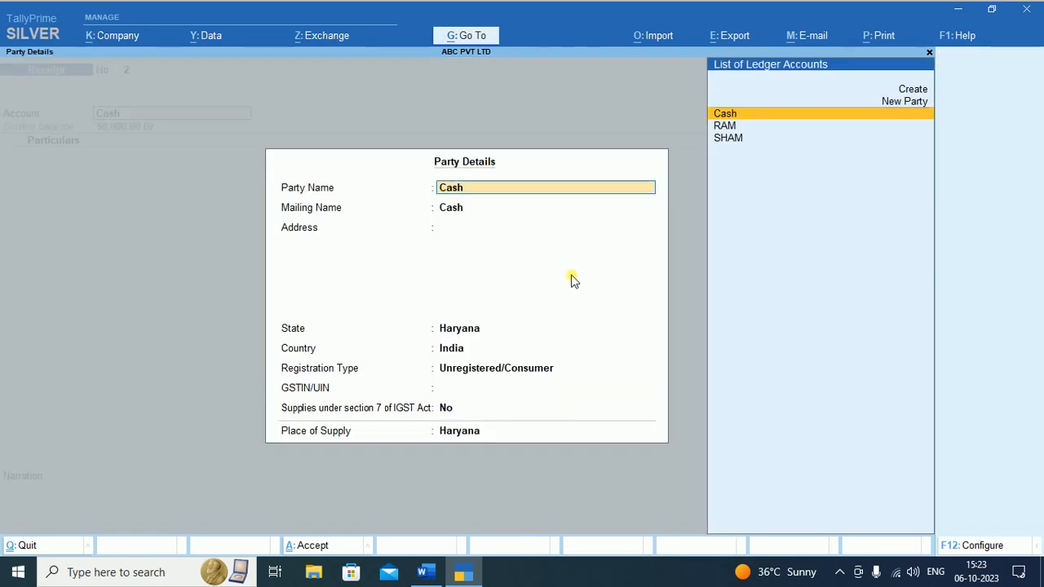
key(ctrl+a)
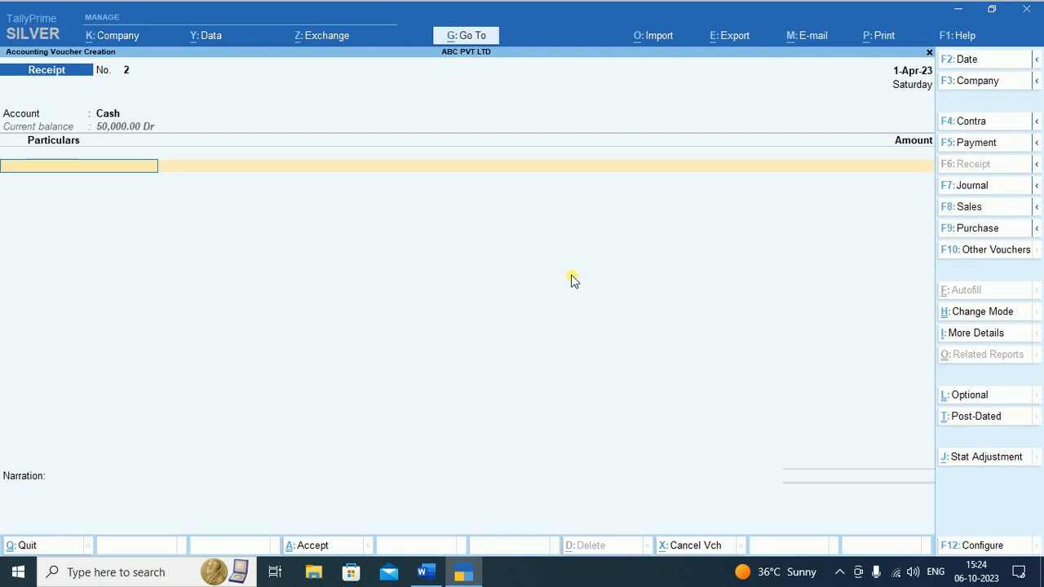
text(S)
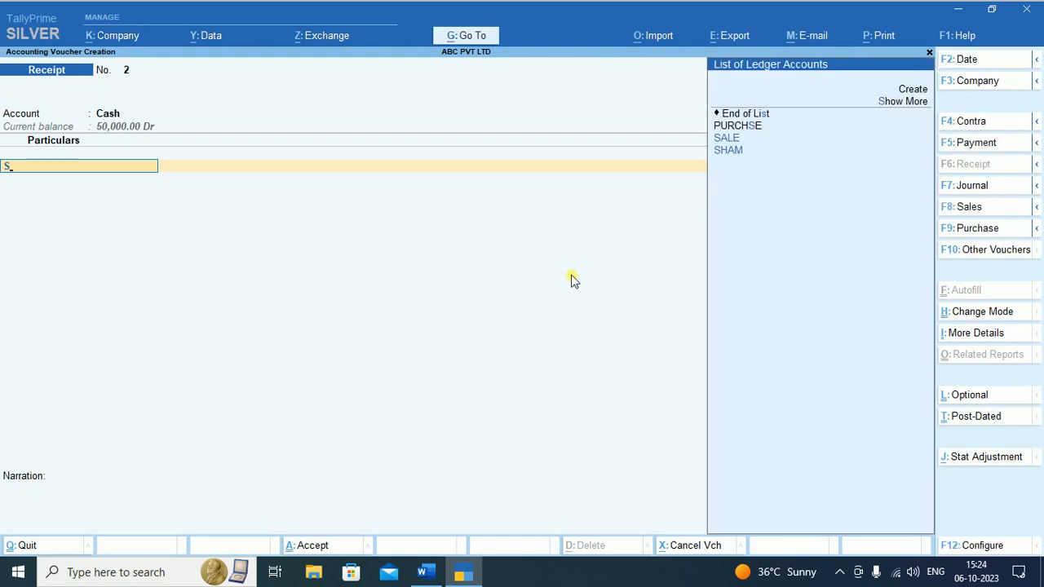
key(Return)
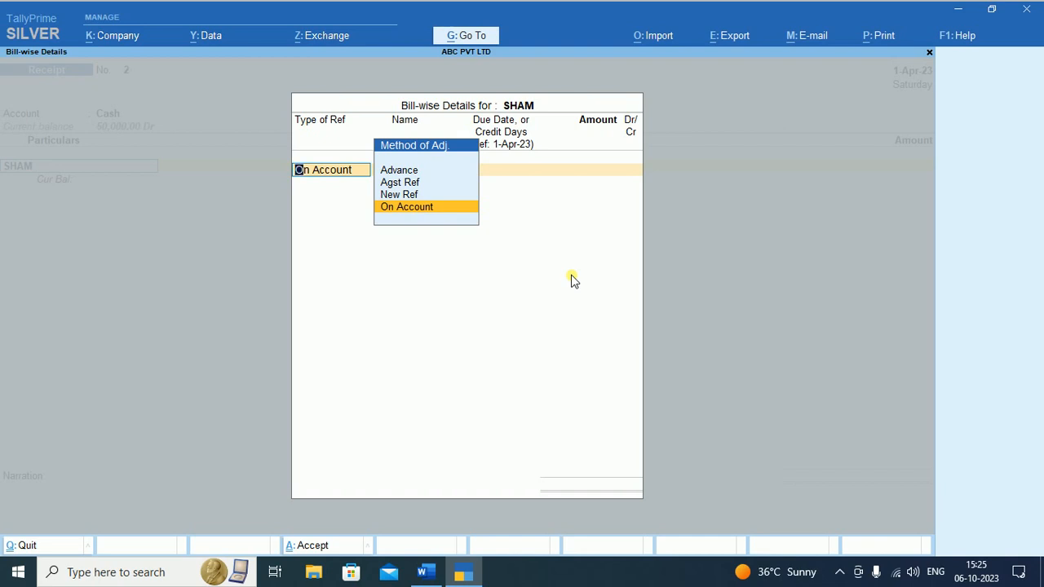
Record the party's bill-wise details as an Advance with reference 2 for 10,000.00 Cr
key(Up)
key(Up)
key(Up)
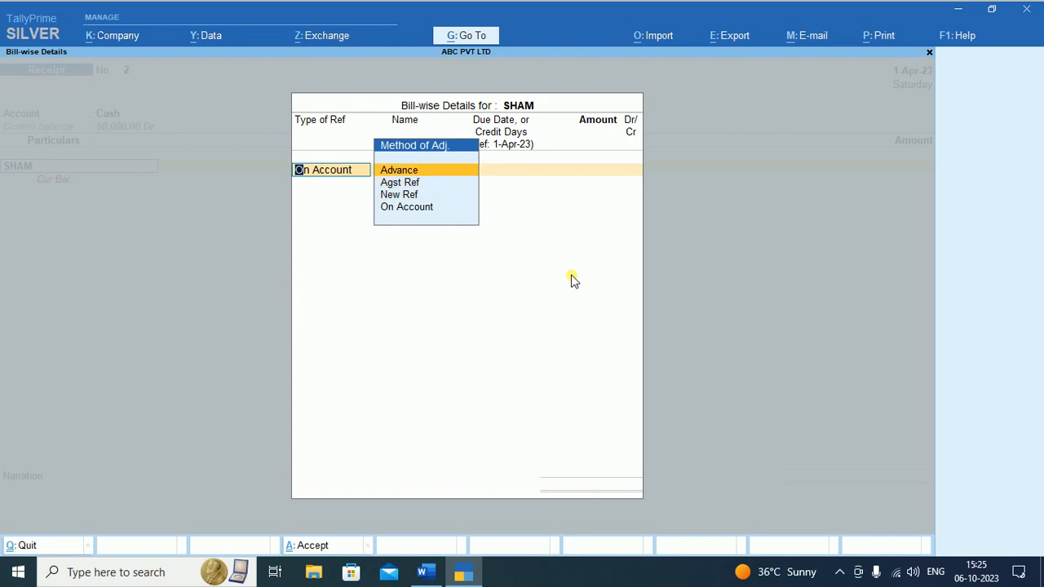
key(Return)
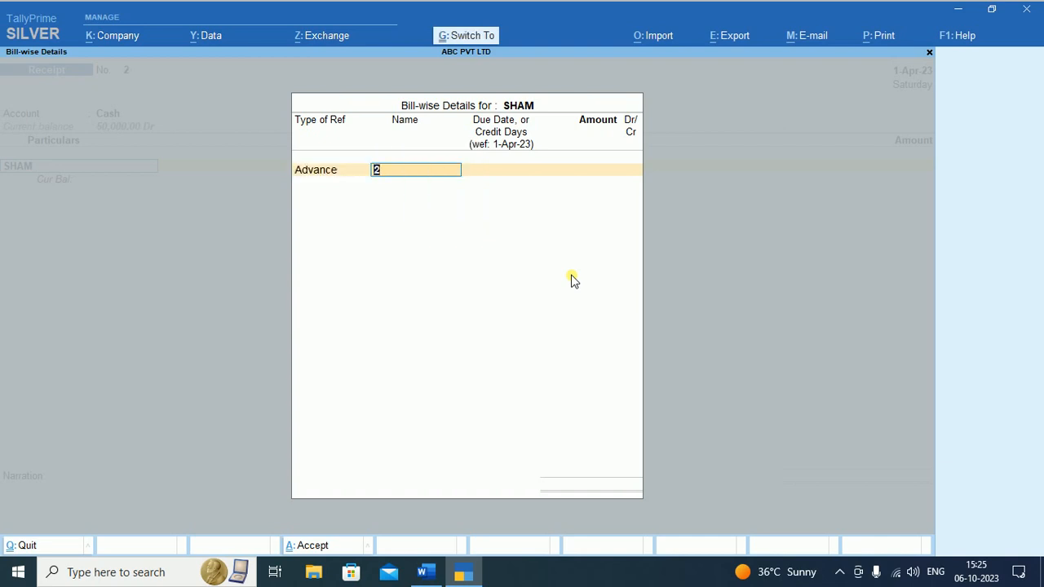
key(Return)
key(Return)
key(Return)
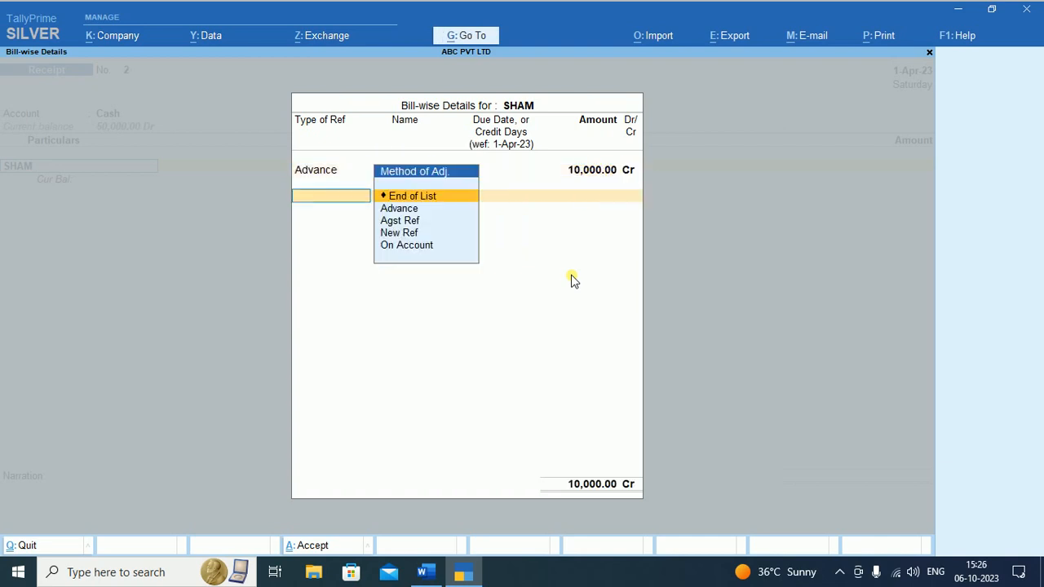
End the bill-wise and particulars lists and save the advance receipt without a narration
key(Return)
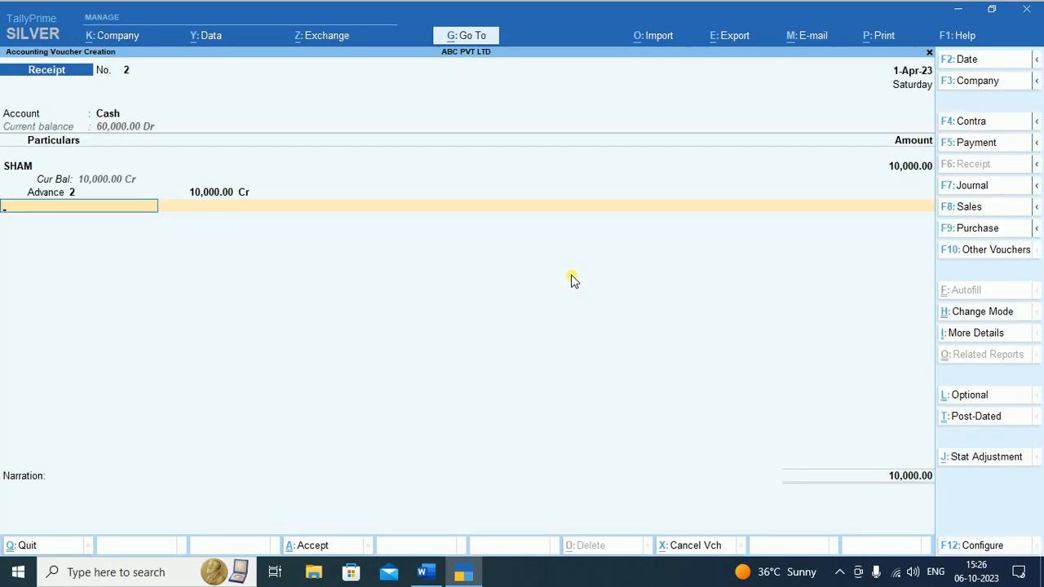
key(Return)
key(Return)
key(Return)
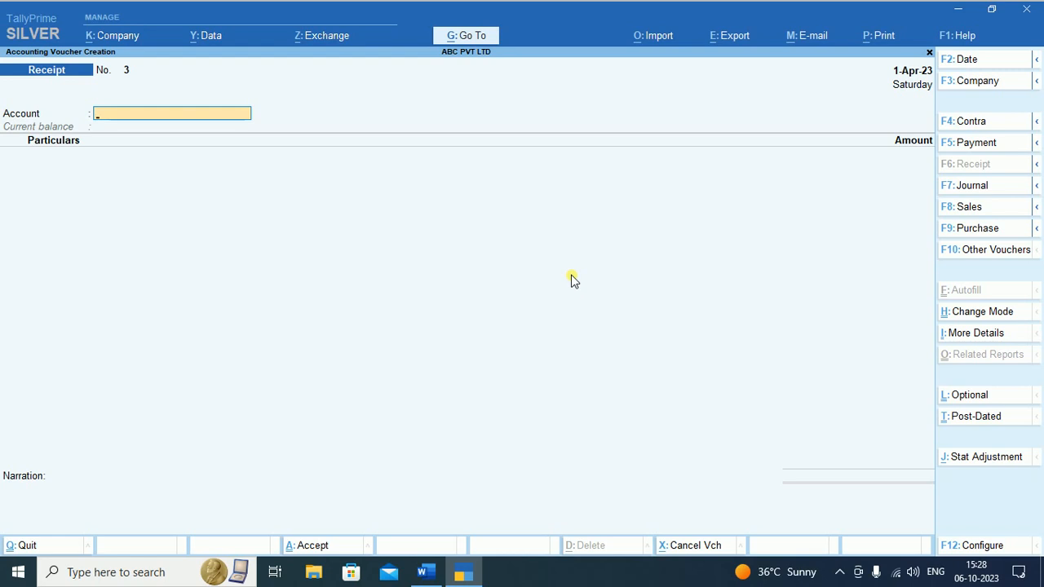
Start a purchase voucher with supplier invoice number 112, the advance party's ledger as party account, and default receipt and party details
key(F9)
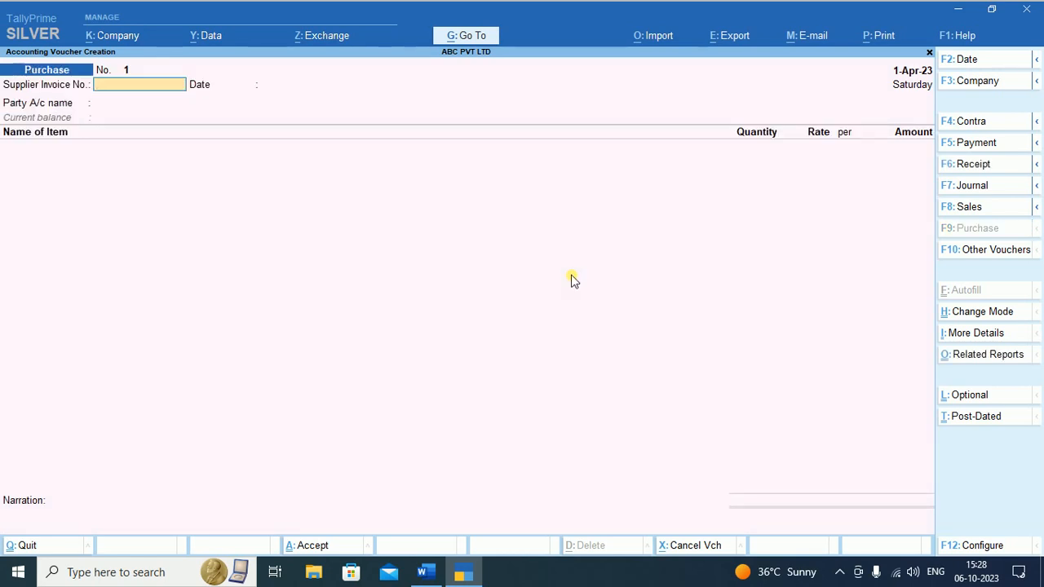
text(112)
key(Return)
key(Return)
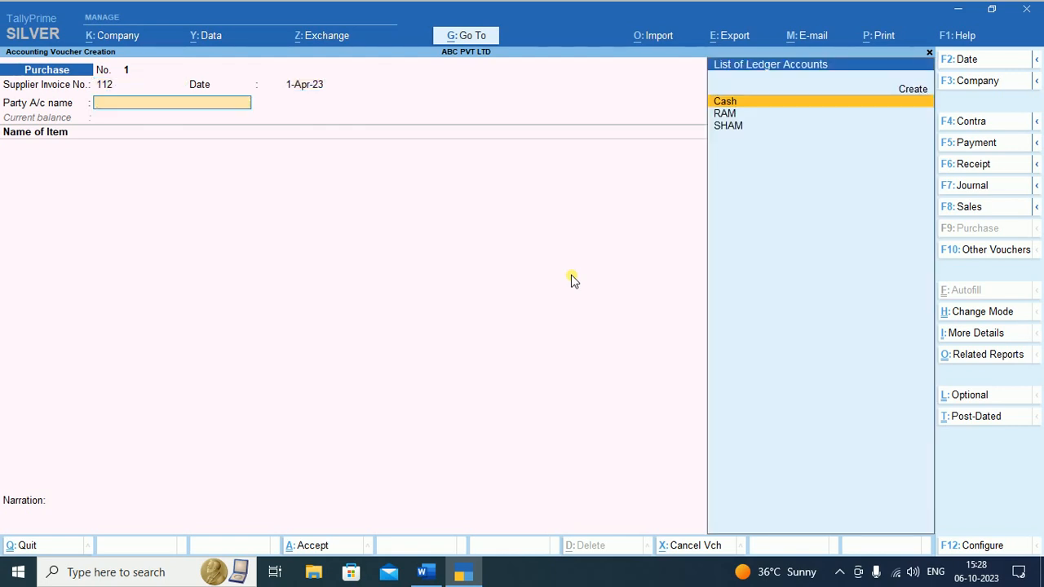
key(ctrl)
key(Down)
key(Down)
key(Return)
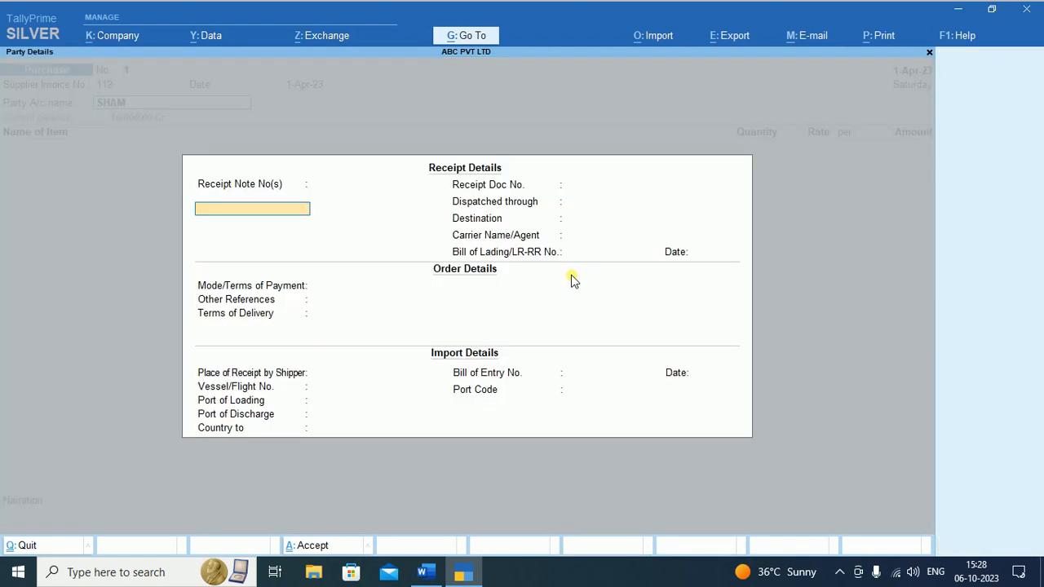
key(ctrl+a)
key(ctrl+a)
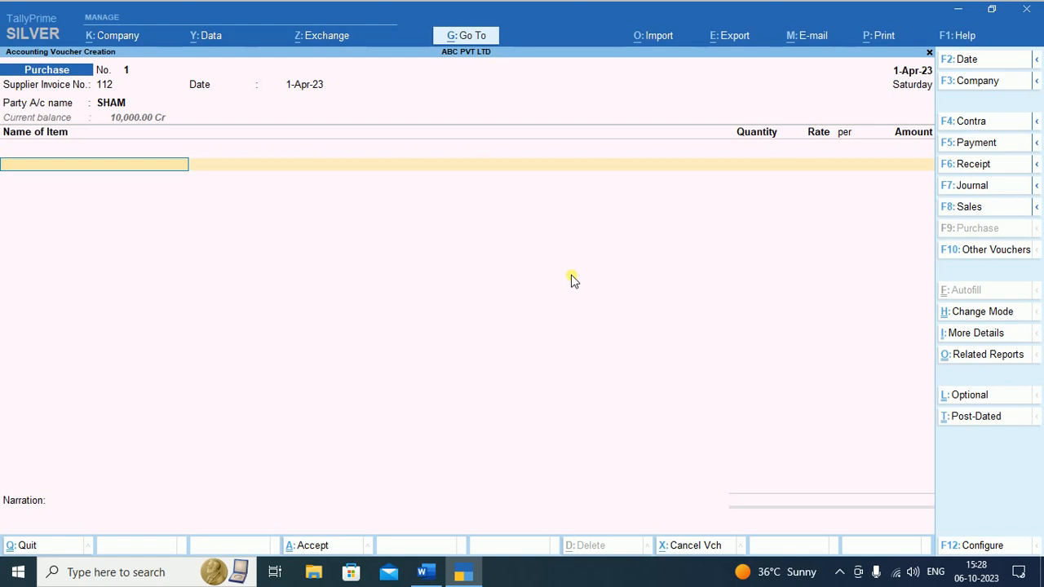
Add the stock item MOBILE to the purchase with a quantity of 3 PCS at a rate of 10,000.00
text(M)
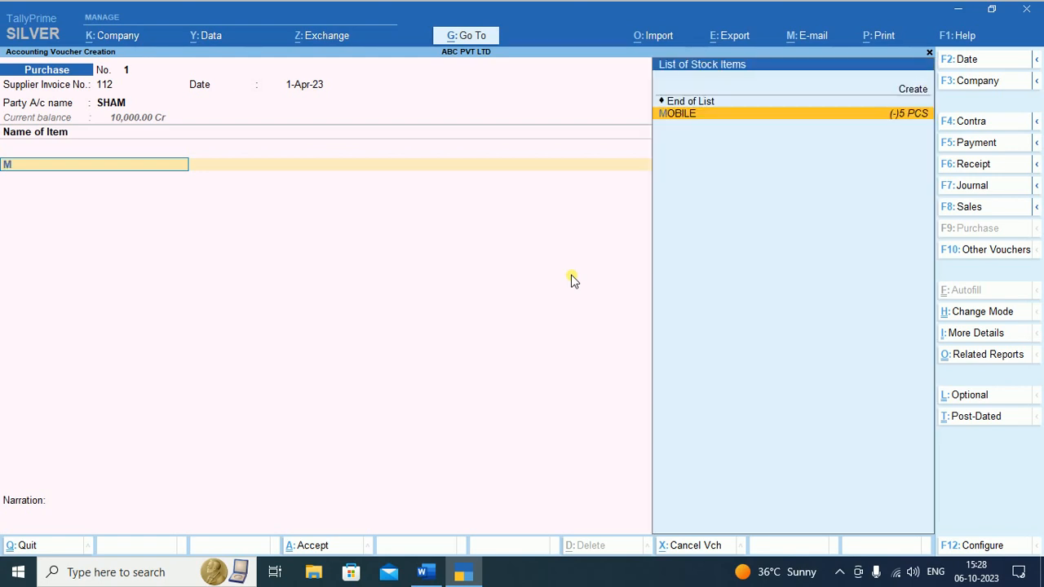
key(Return)
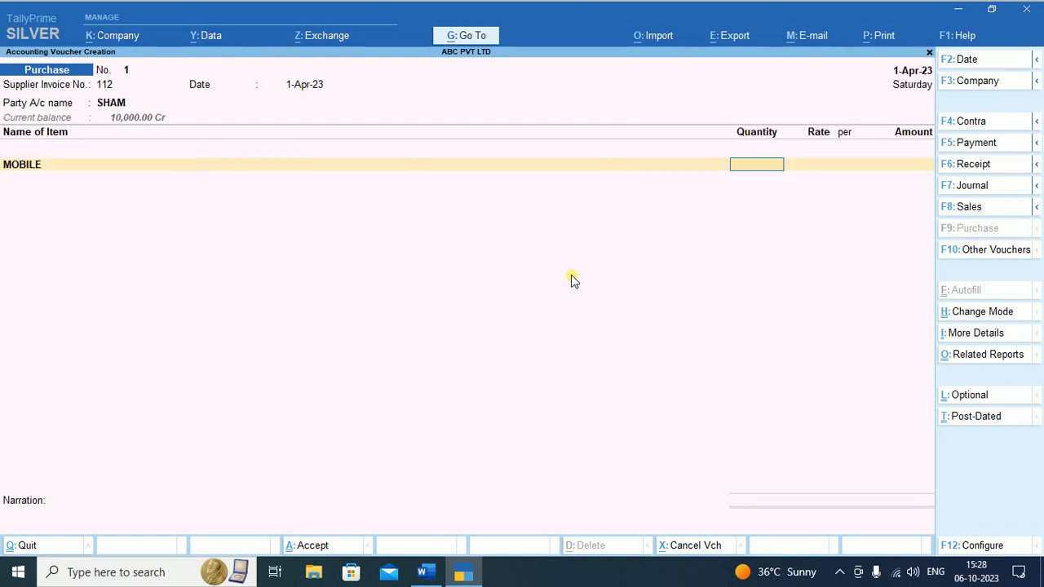
text(3)
key(Return)
key(Return)
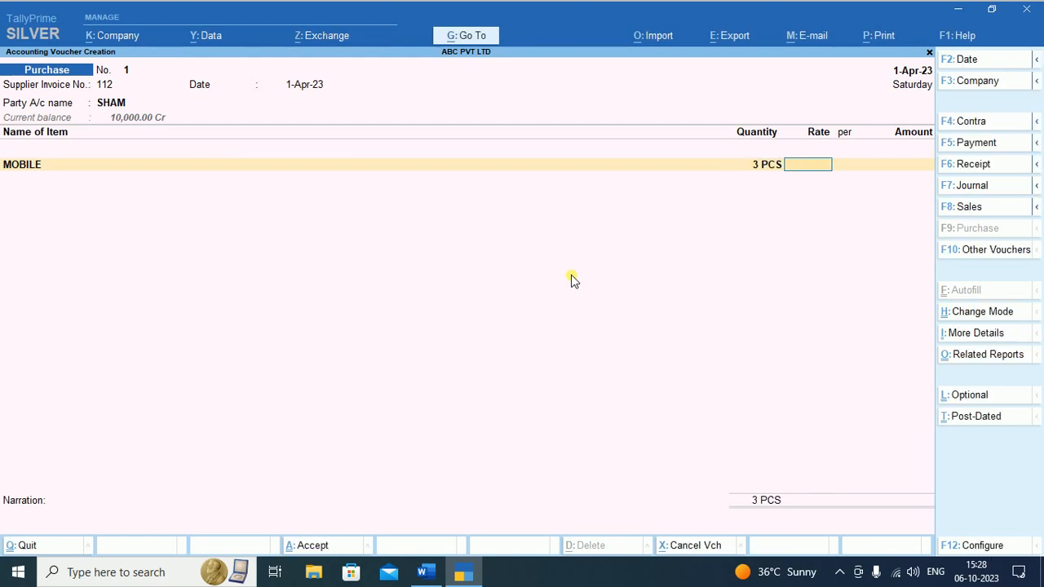
text(10000)
key(Return)
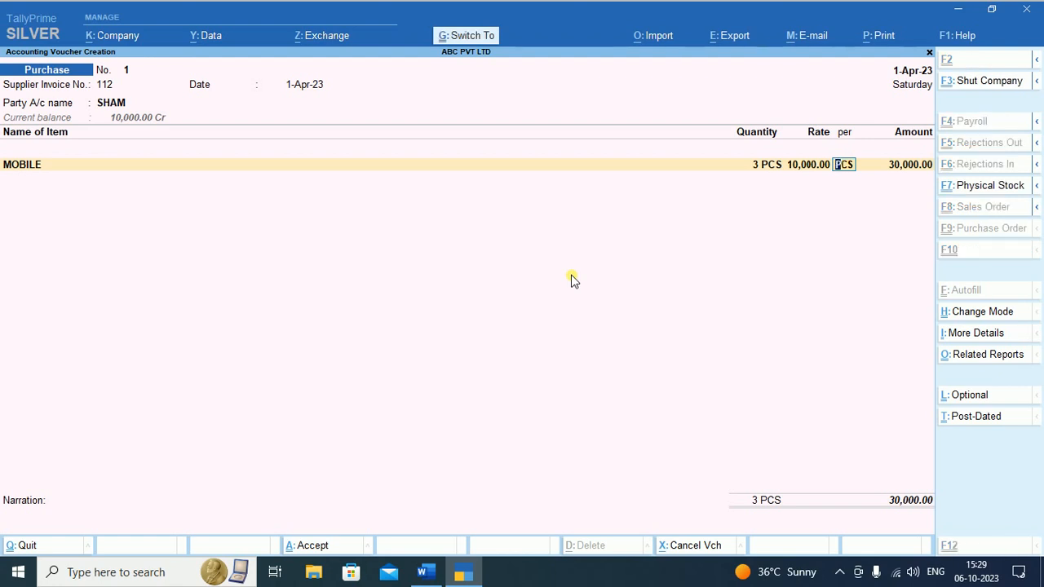
Allocate the item's 30,000.00 to the PURCHSE ledger with GST details as per Masters/Company, and end the item list
key(Return)
key(Return)
key(Return)
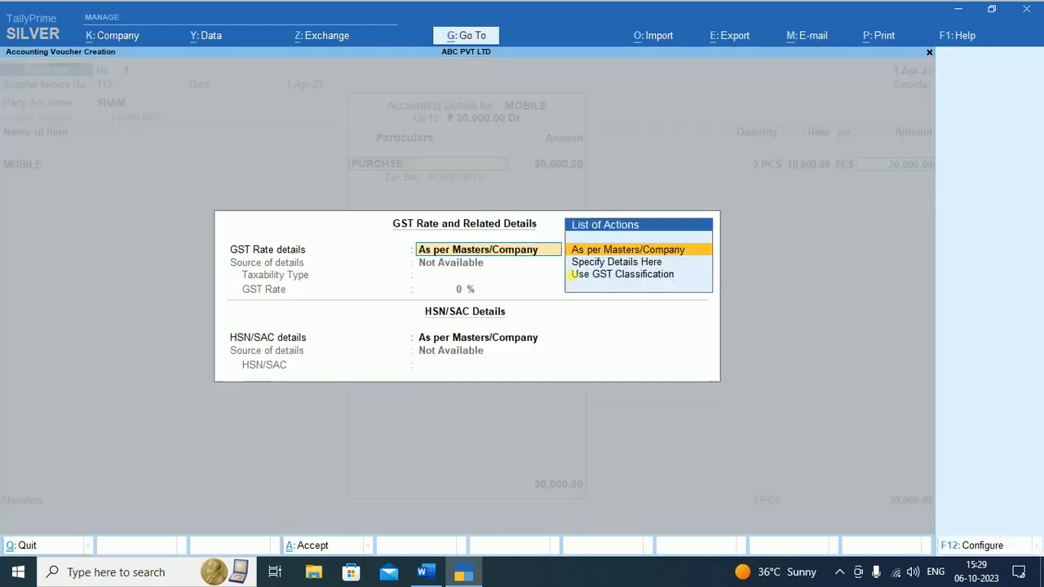
key(ctrl+a)
key(Return)
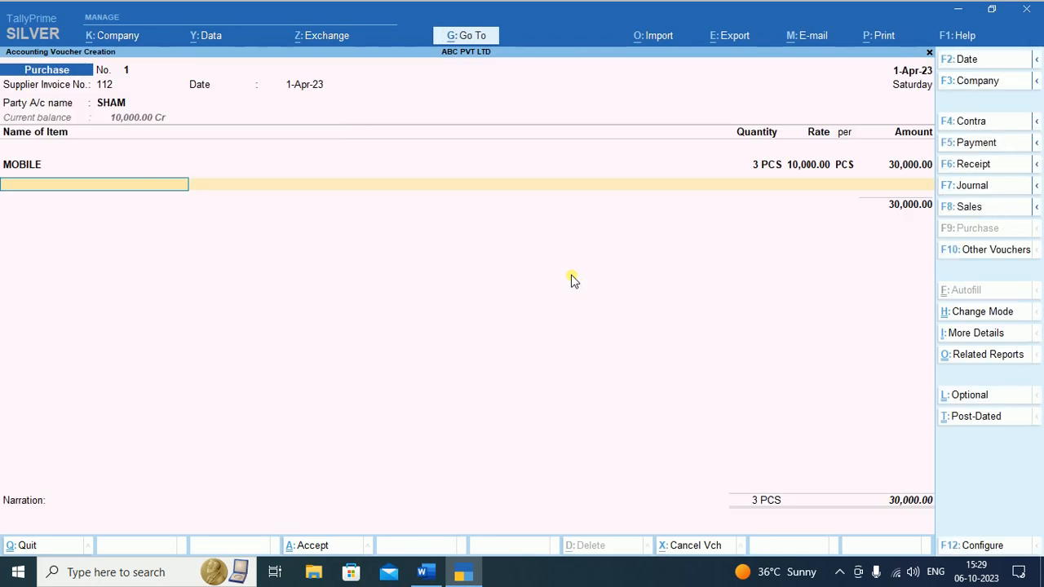
key(Return)
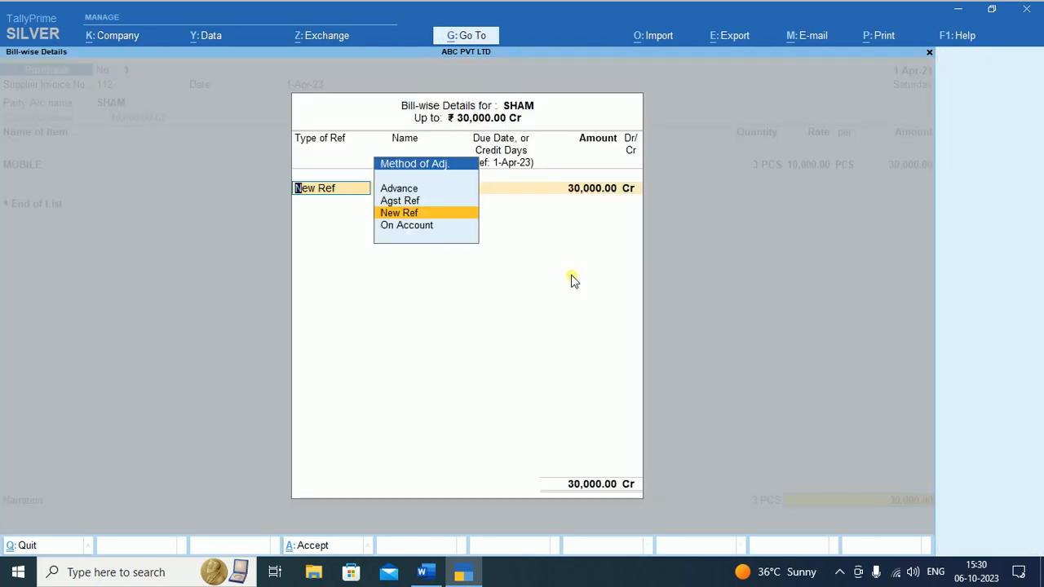
Adjust 10,000.00 Cr of the purchase as Agst Ref against the party's pending bill 2
key(Up)
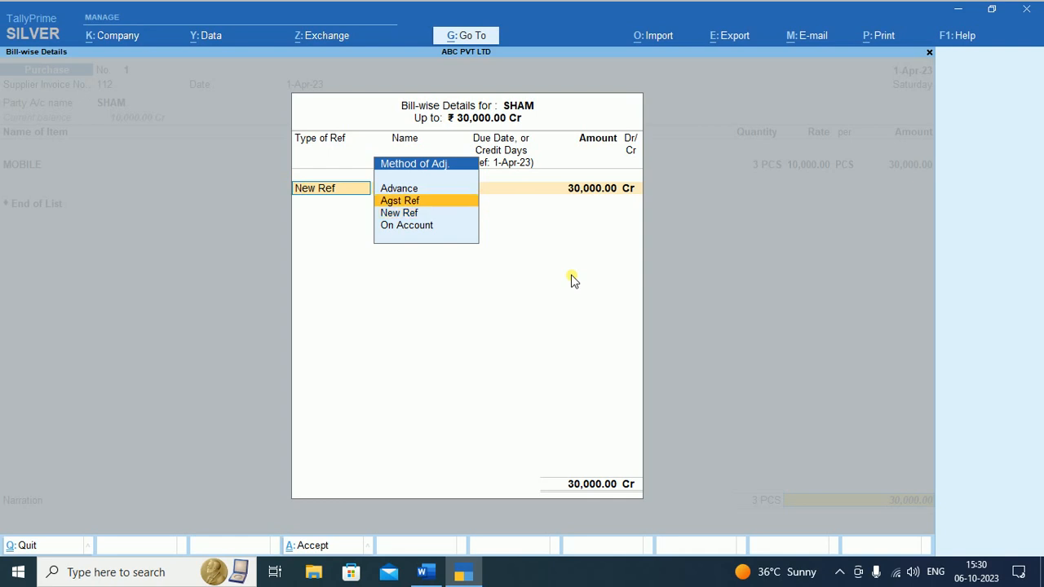
key(Return)
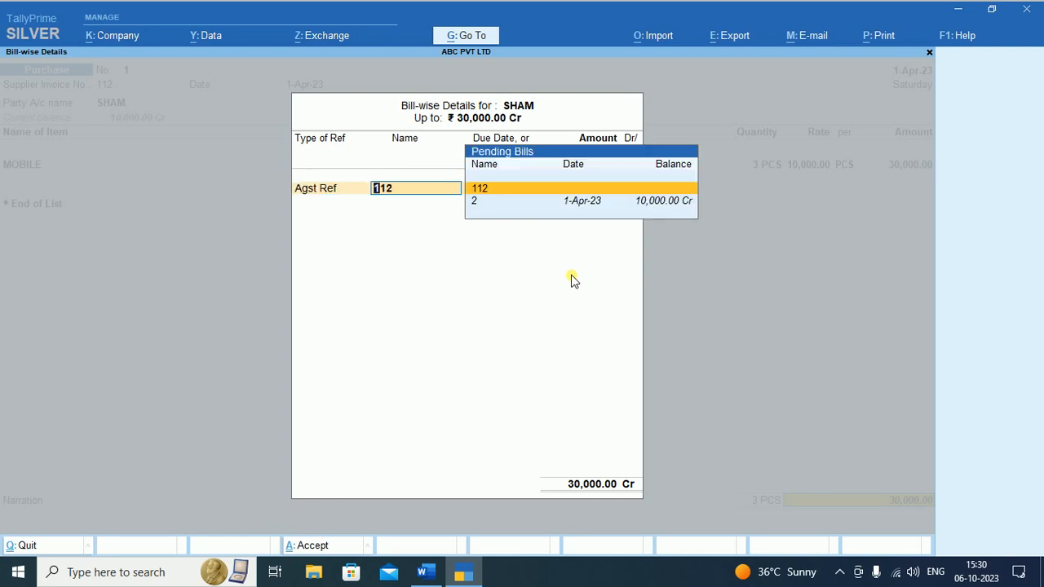
key(Down)
key(Return)
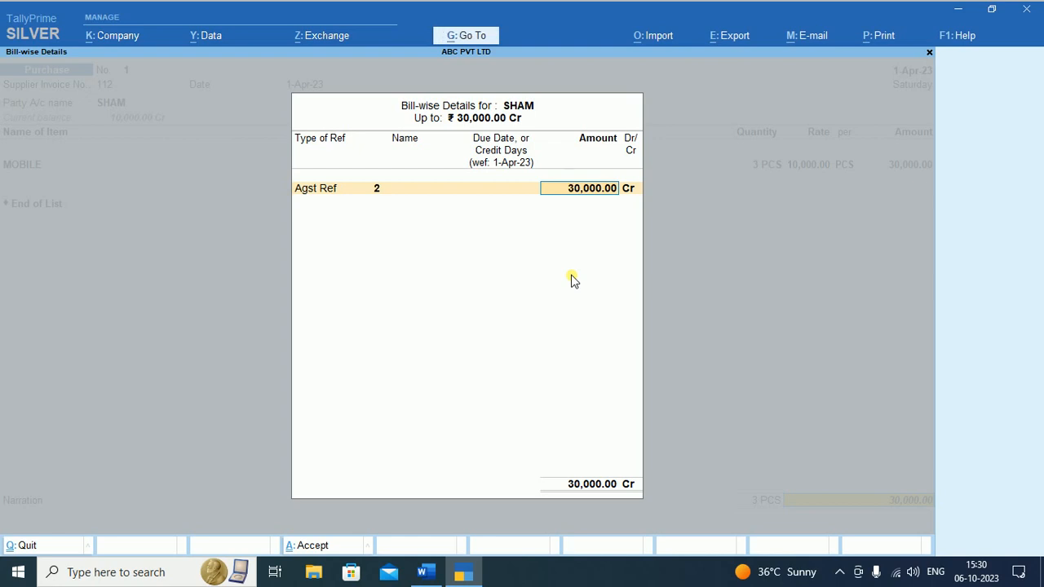
text(100000)
key(BackSpace)
key(Return)
key(BackSpace)
key(Return)
text(c)
key(Return)
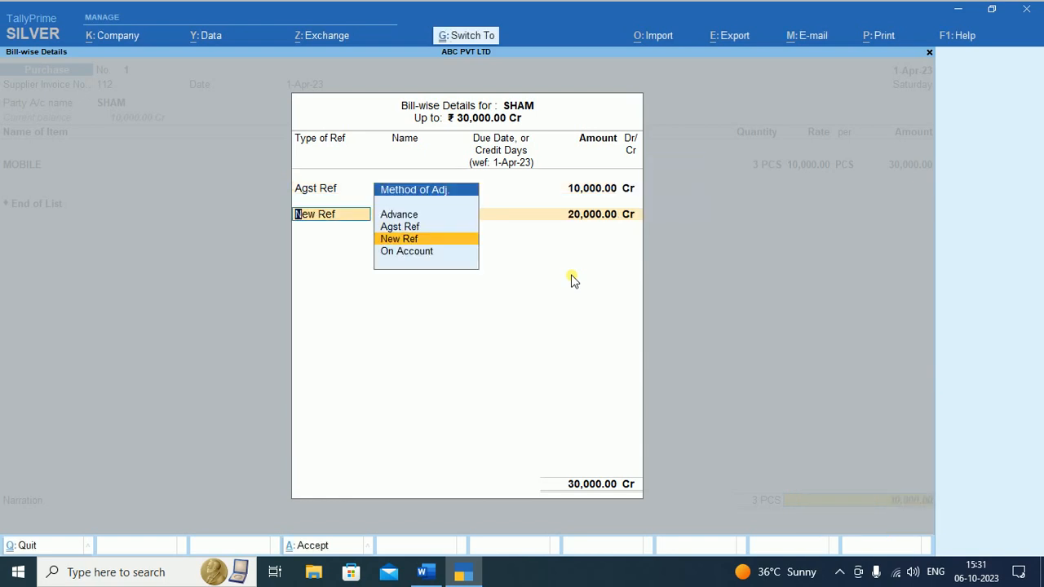
Record the remaining 20,000.00 Cr as New Ref 112 and save the purchase voucher without a narration
key(Return)
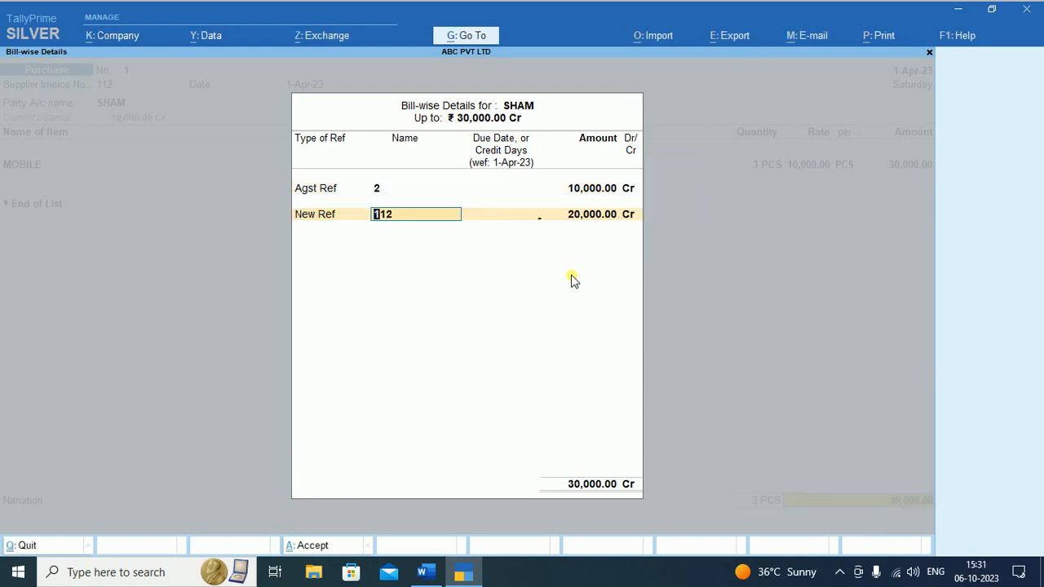
key(Return)
key(Return)
key(Return)
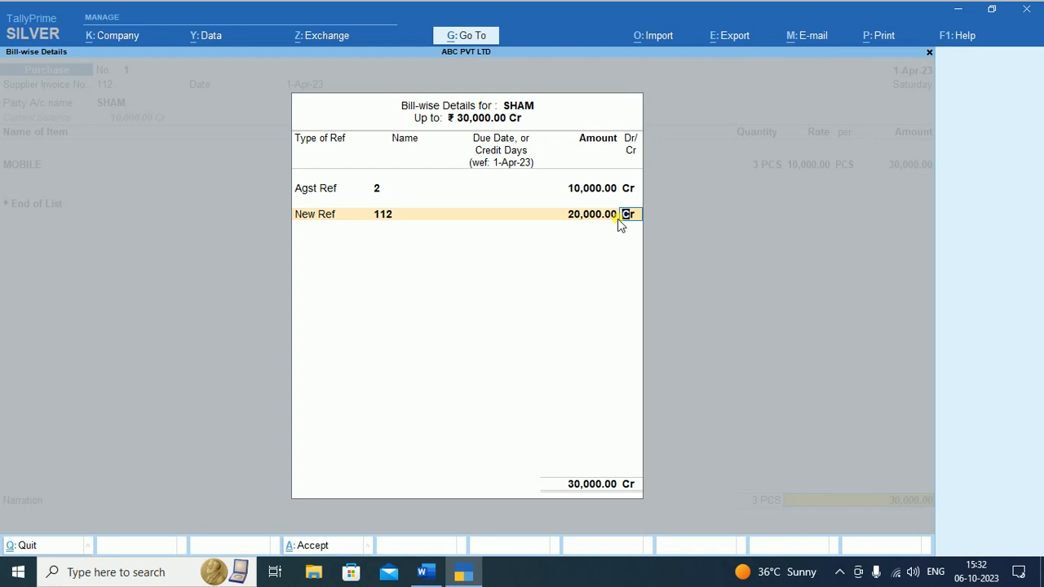
key(Return)
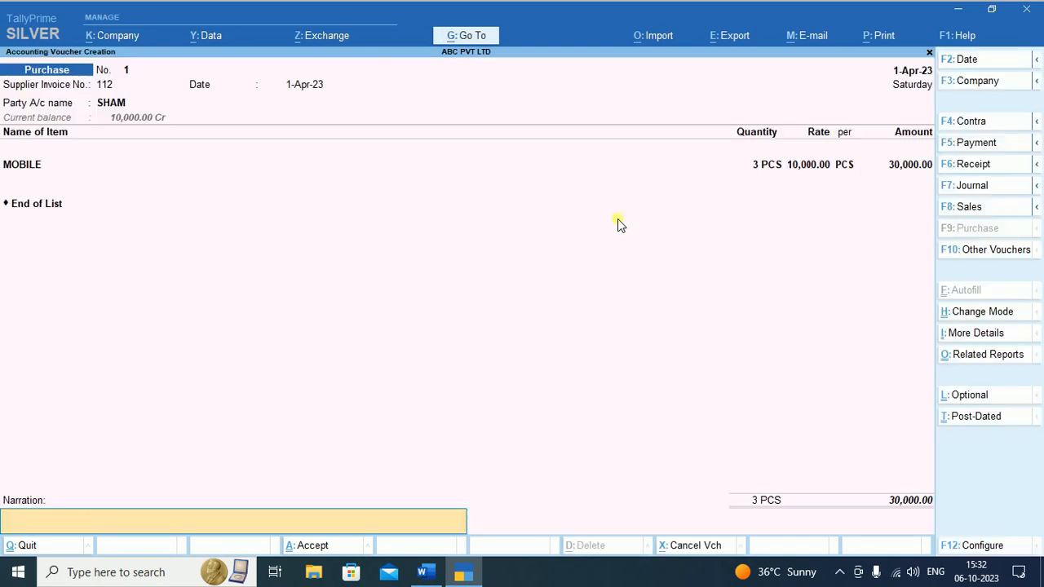
key(Return)
key(Return)
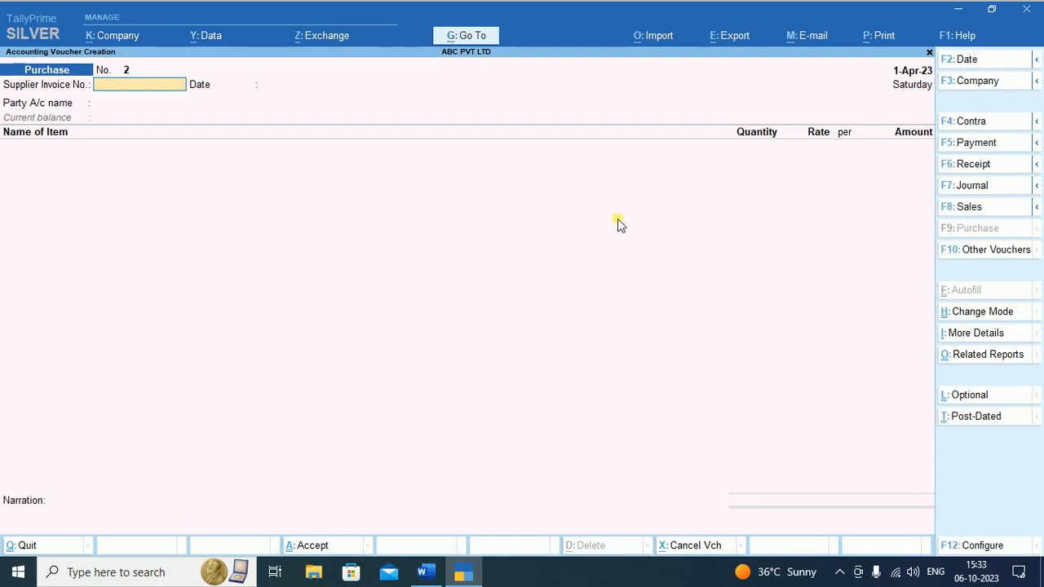
Start a receipt with the Cash account and default party details, and choose the sales customer's ledger as the particular
key(F6)
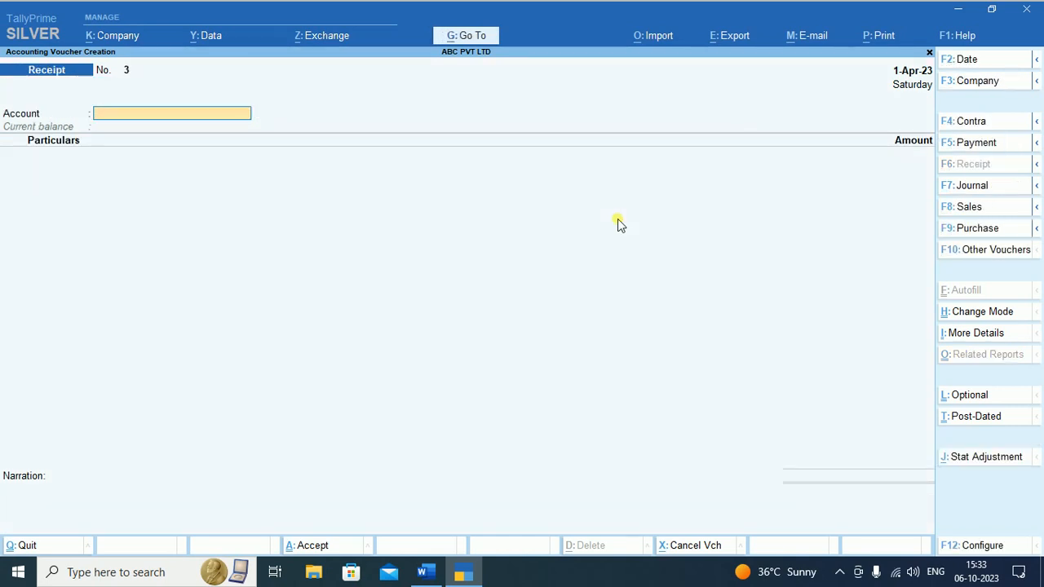
key(Return)
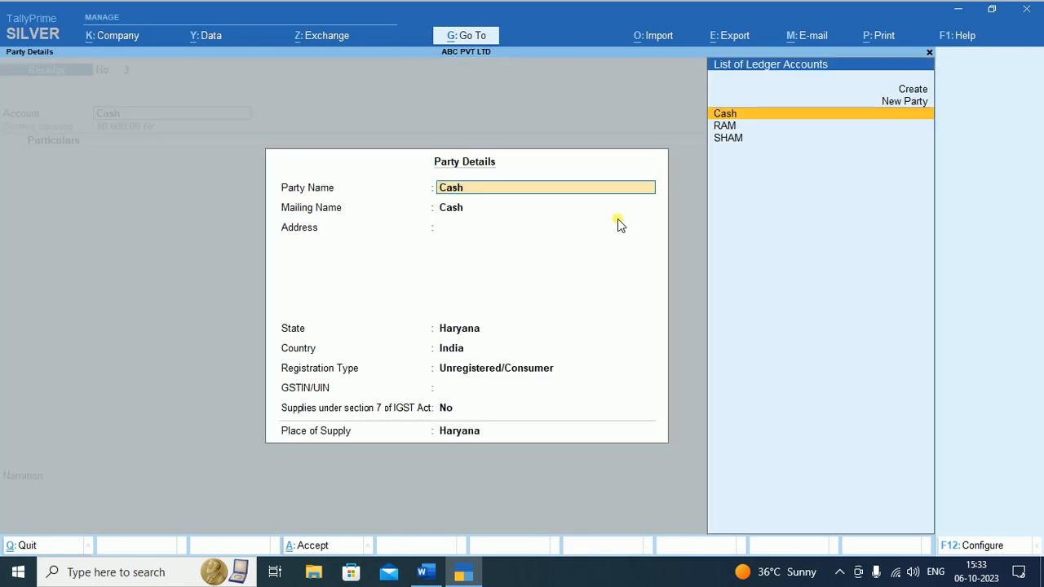
key(ctrl+a)
key(Return)
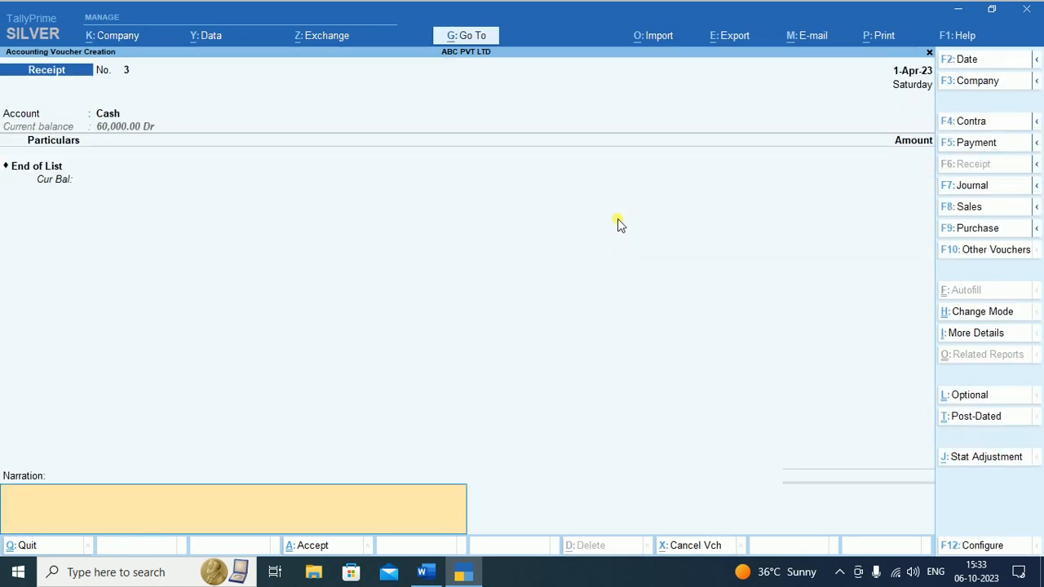
key(BackSpace)
key(ctrl)
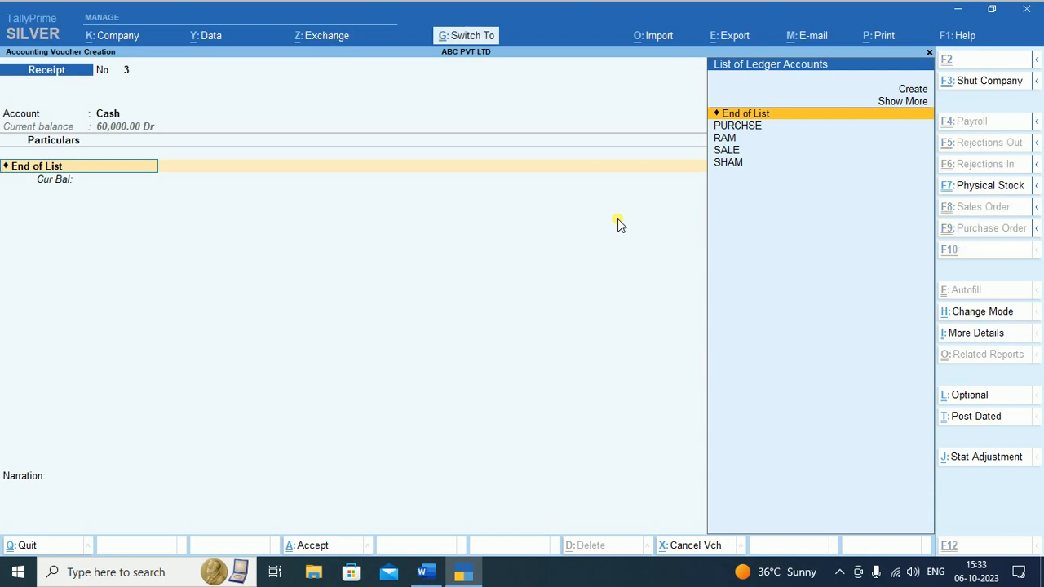
key(Down)
key(Down)
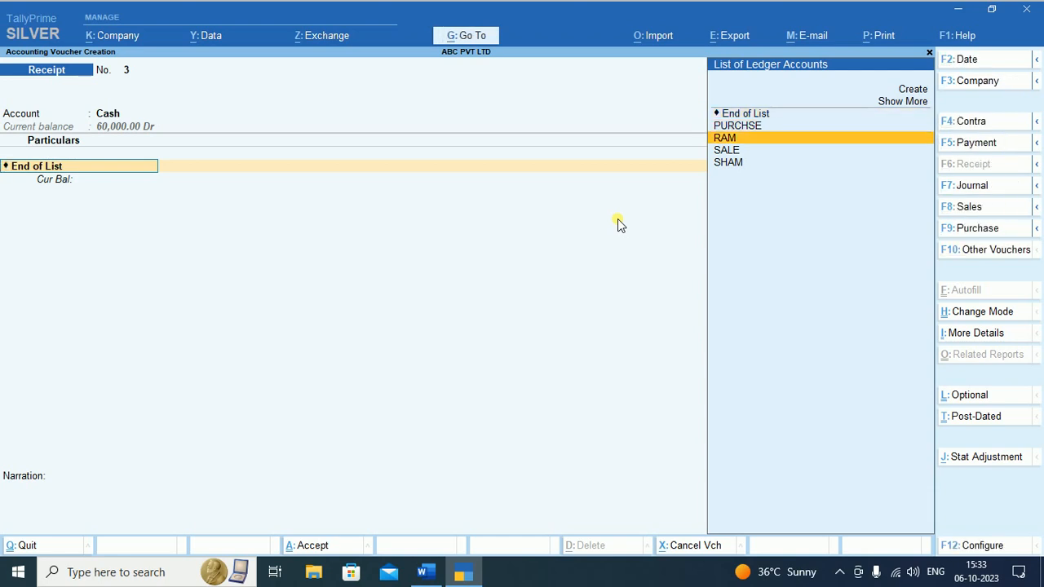
key(Return)
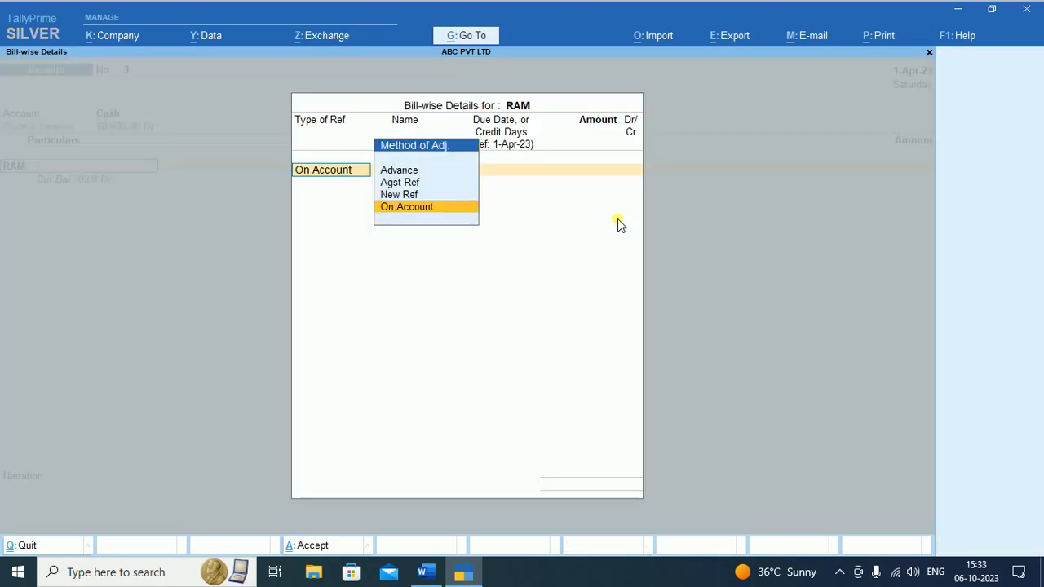
Record the customer's bill-wise details as On Account for 5,000.00 Cr
key(Return)
key(ctrl)
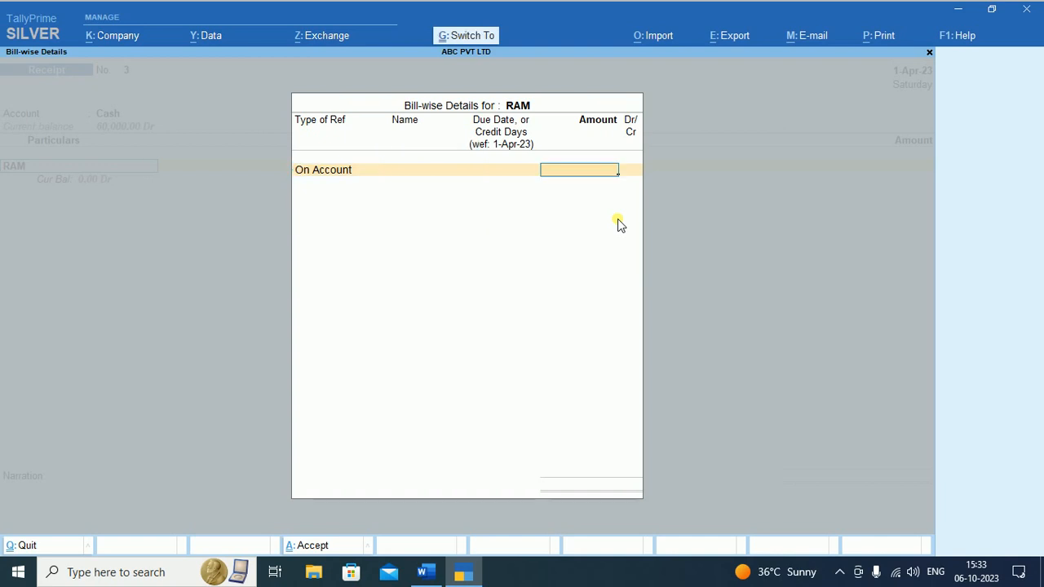
text(5000)
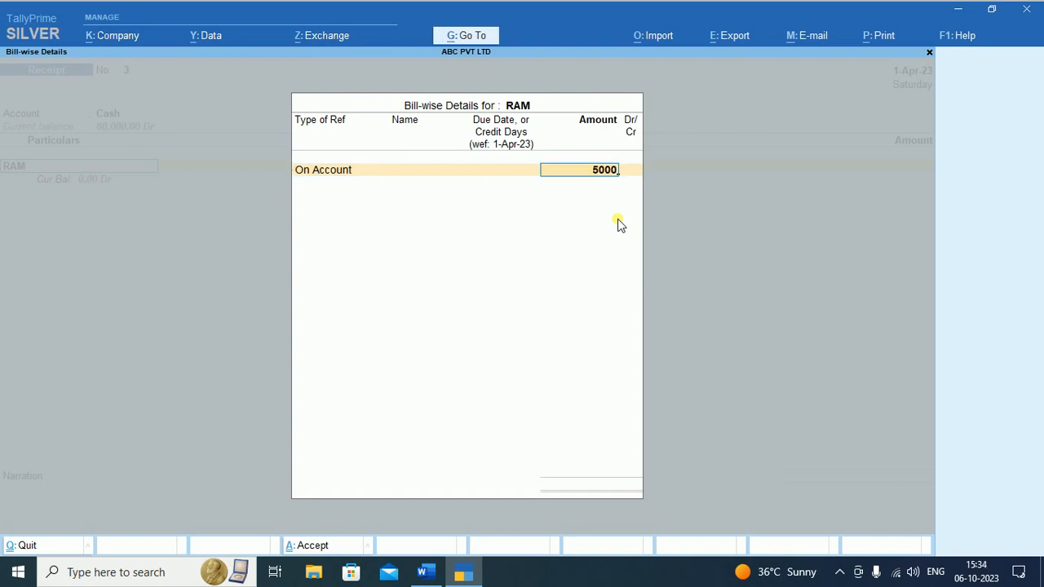
key(Return)
key(Return)
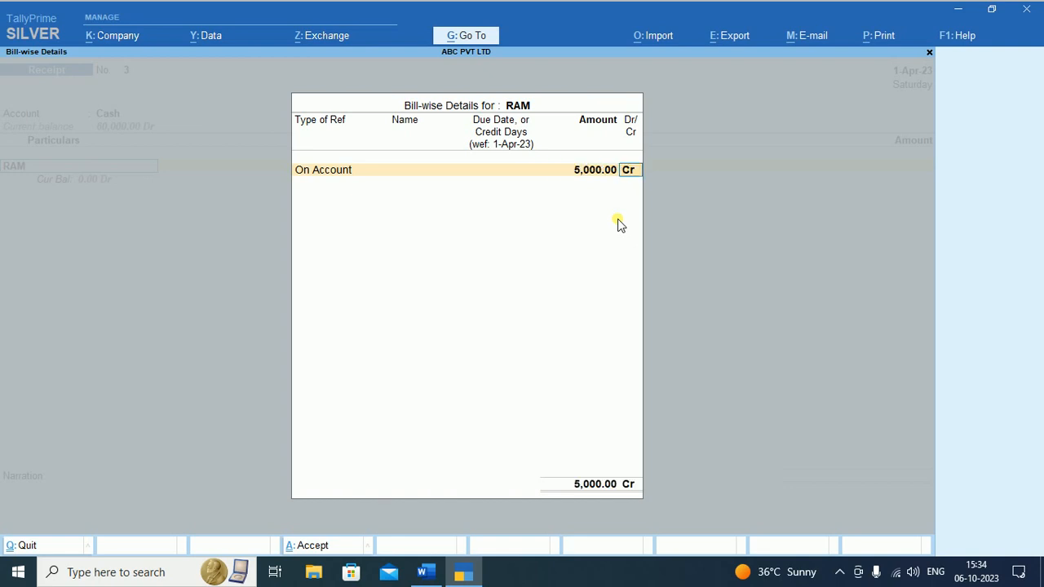
key(Return)
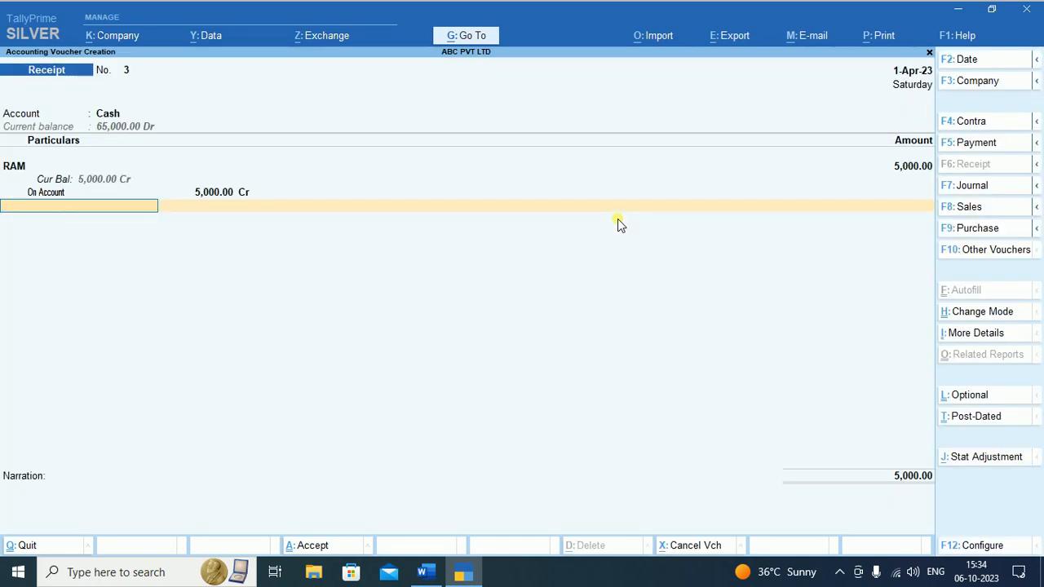
End the particulars list and save the On Account receipt without a narration
key(Return)
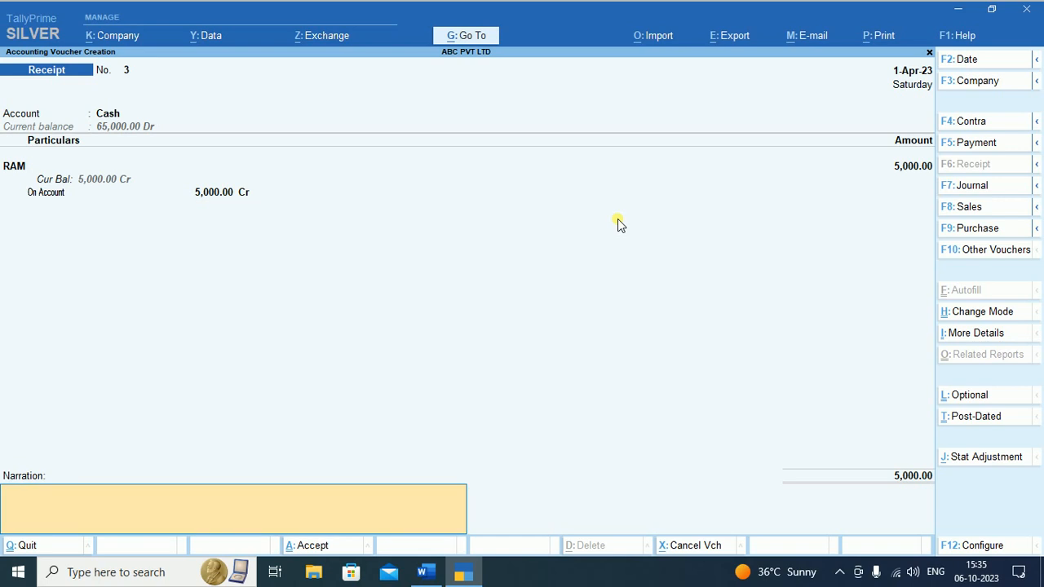
key(Return)
key(Return)
key(ctrl)
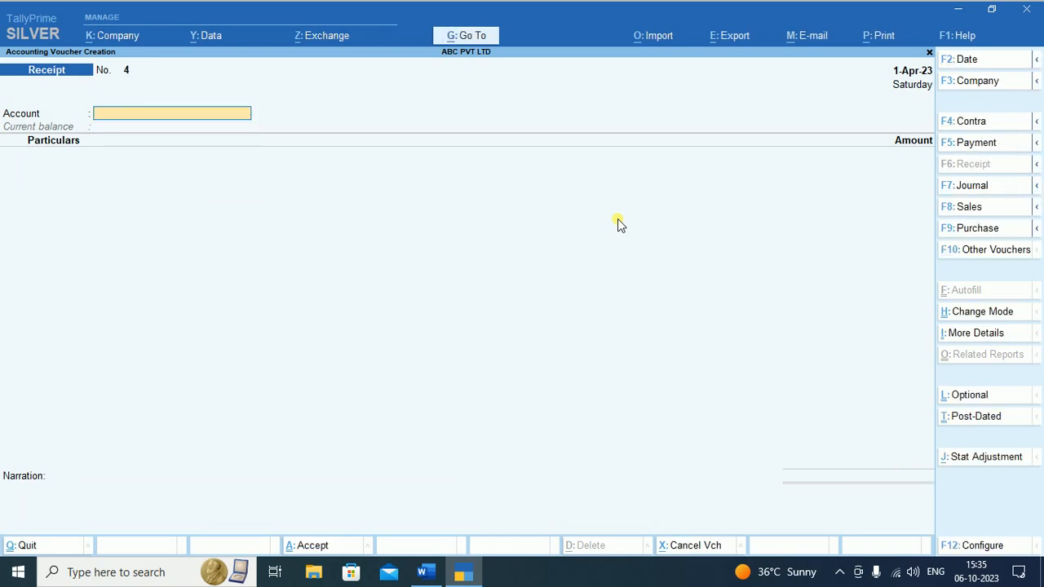
Leave voucher entry and open the additional reports from the Gateway of Tally
key(Escape)
key(Return)
key(ctrl)
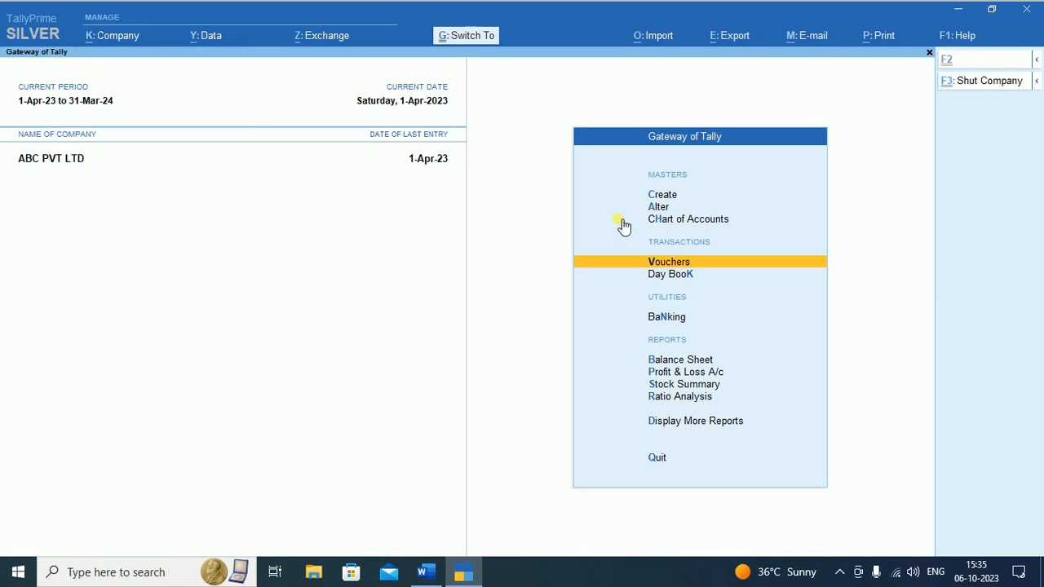
key(Down)
key(Down)
key(Down)
key(Down)
key(Down)
key(Down)
key(Down)
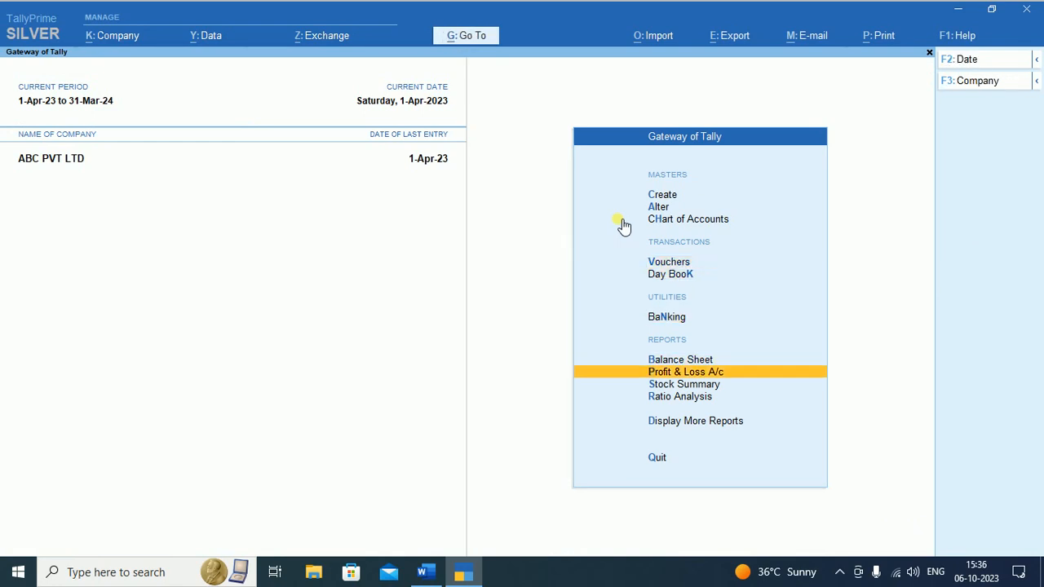
key(Return)
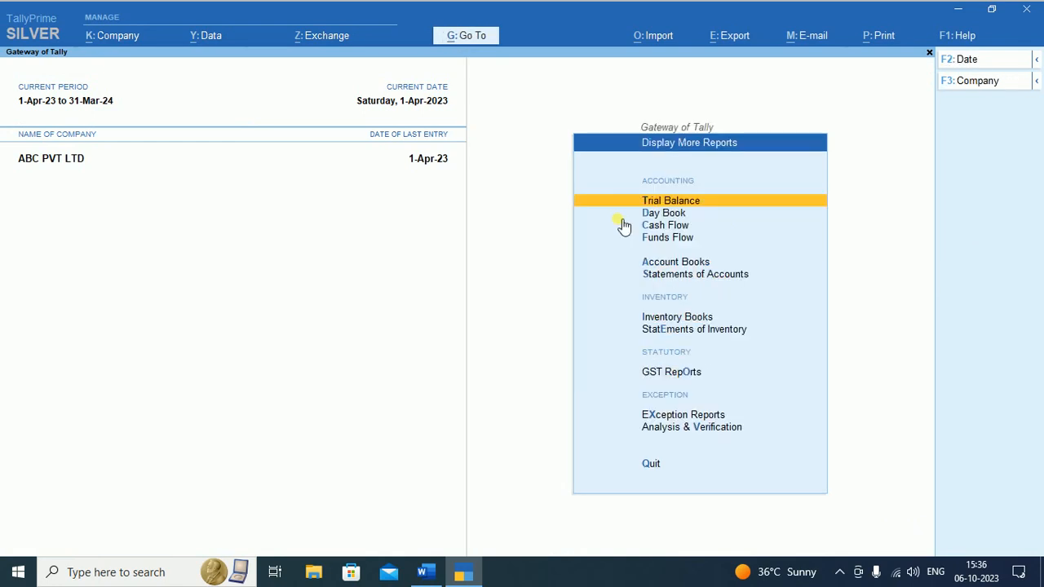
Open the outstanding payables report under Statements of Accounts
key(Down)
key(Down)
key(Down)
key(Down)
key(Down)
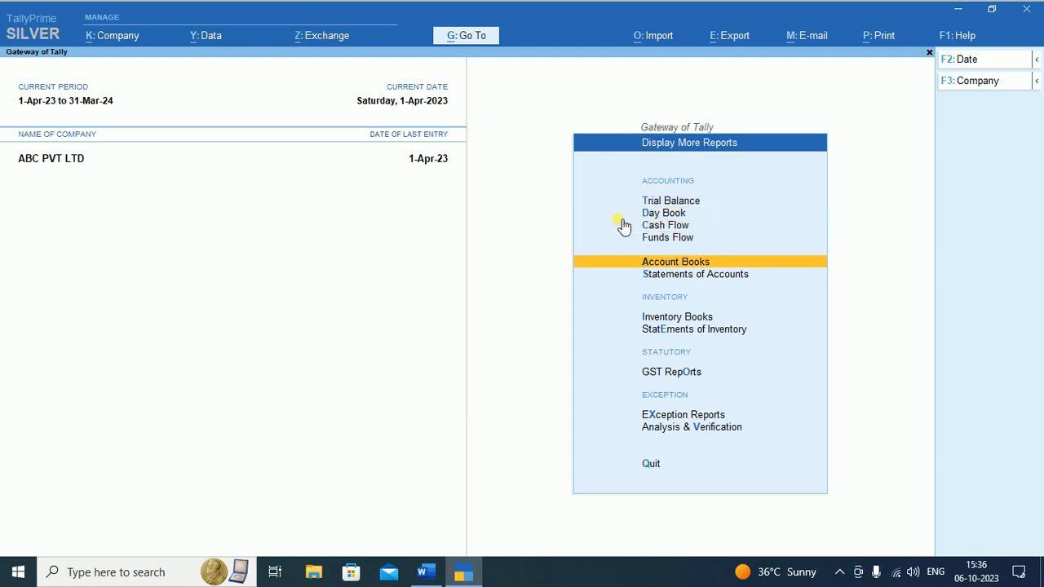
key(Return)
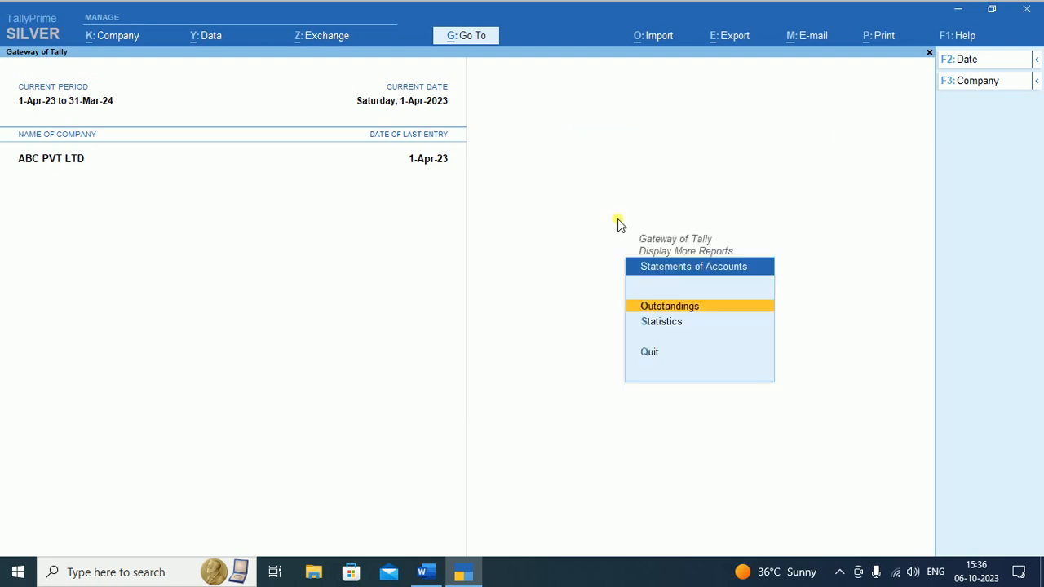
key(Return)
key(Down)
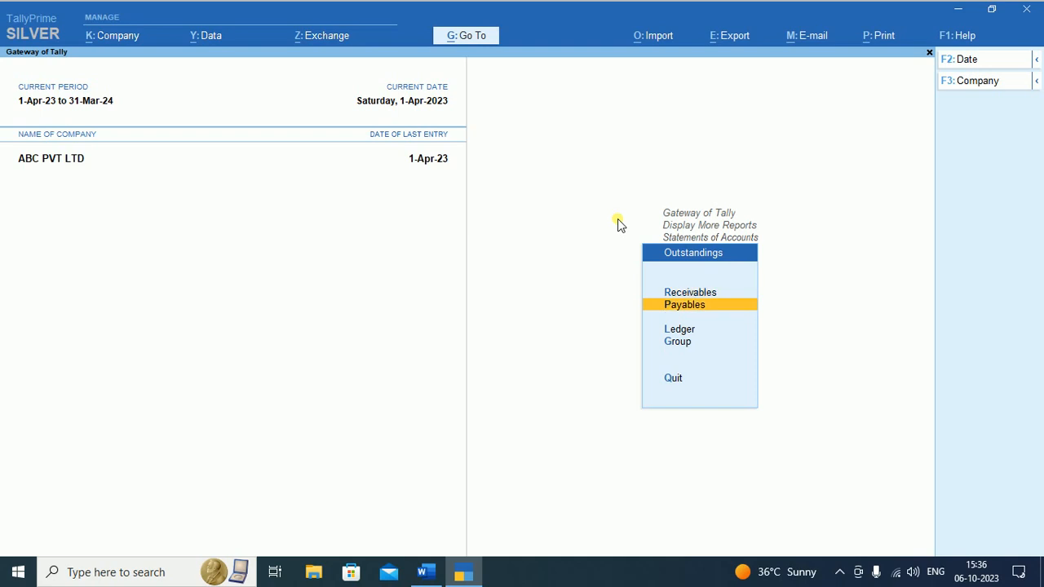
key(Return)
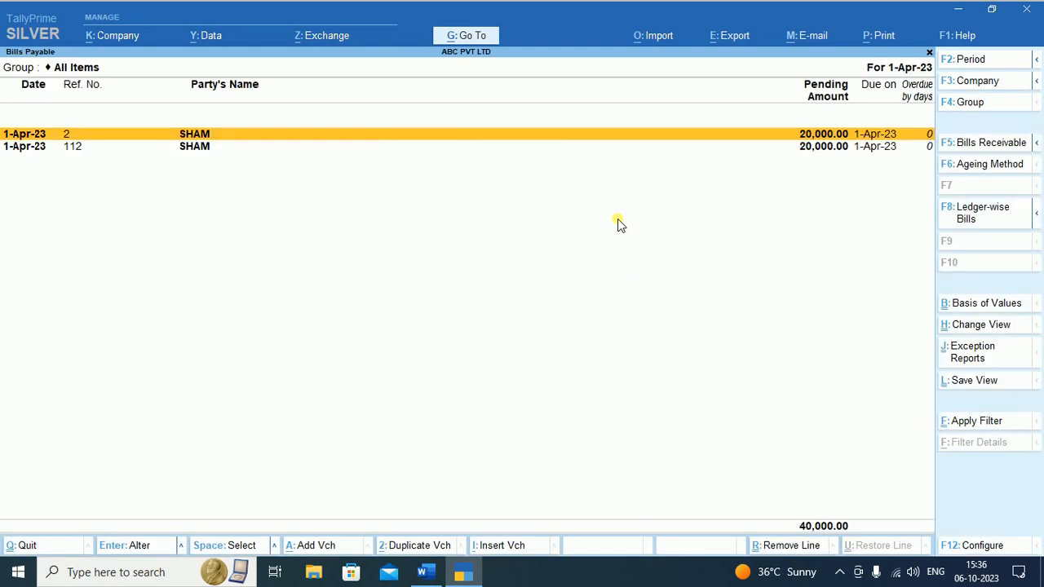